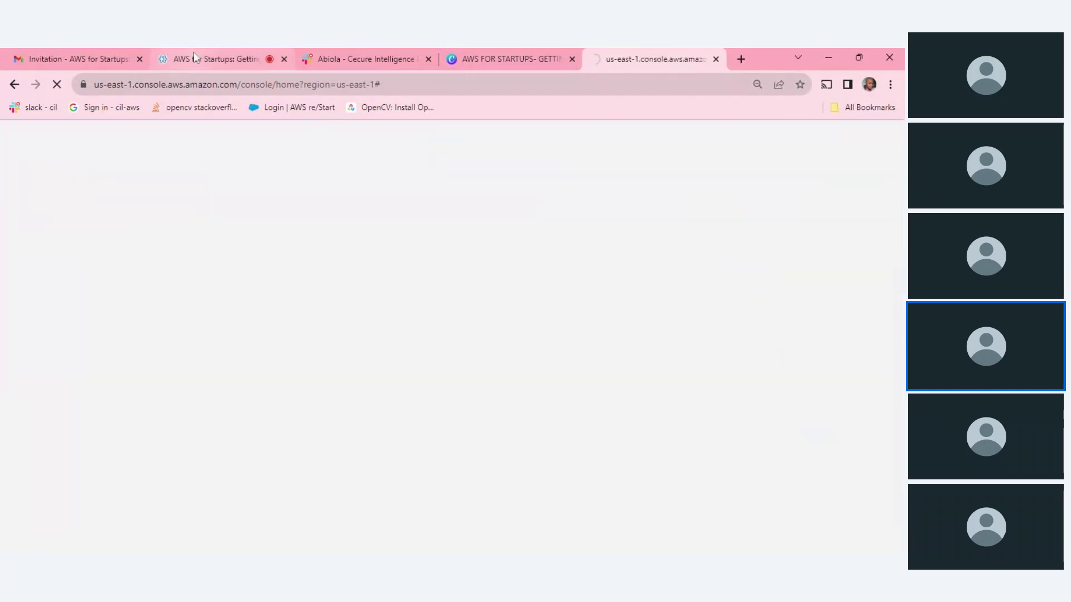
# Check the webinar meeting page, dismiss its Picture-in-Picture prompt, and return to the AWS Management Console
pyautogui.click(212, 58)
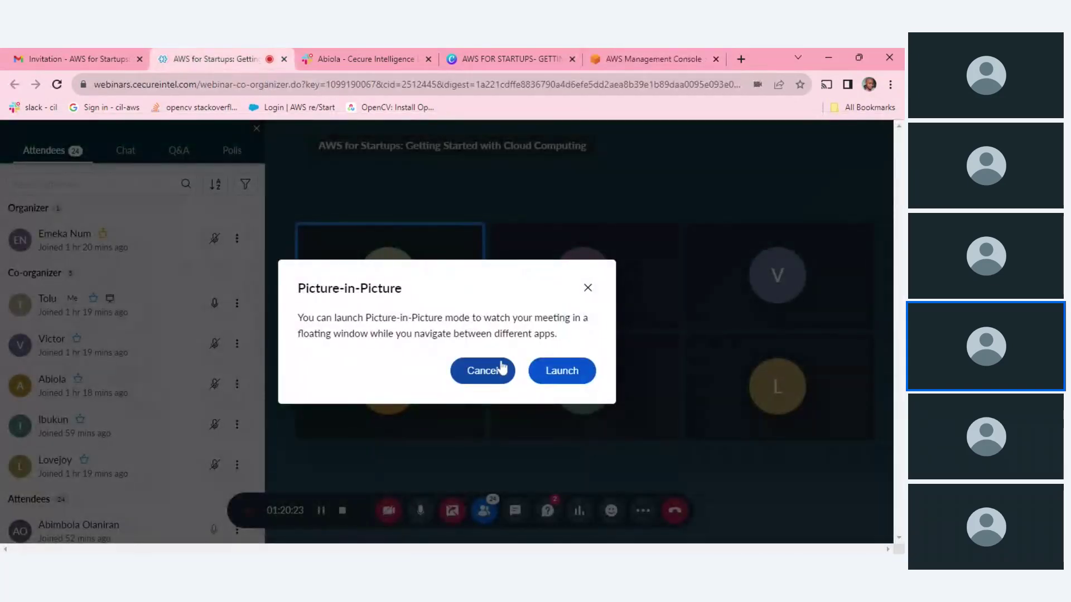
pyautogui.click(587, 288)
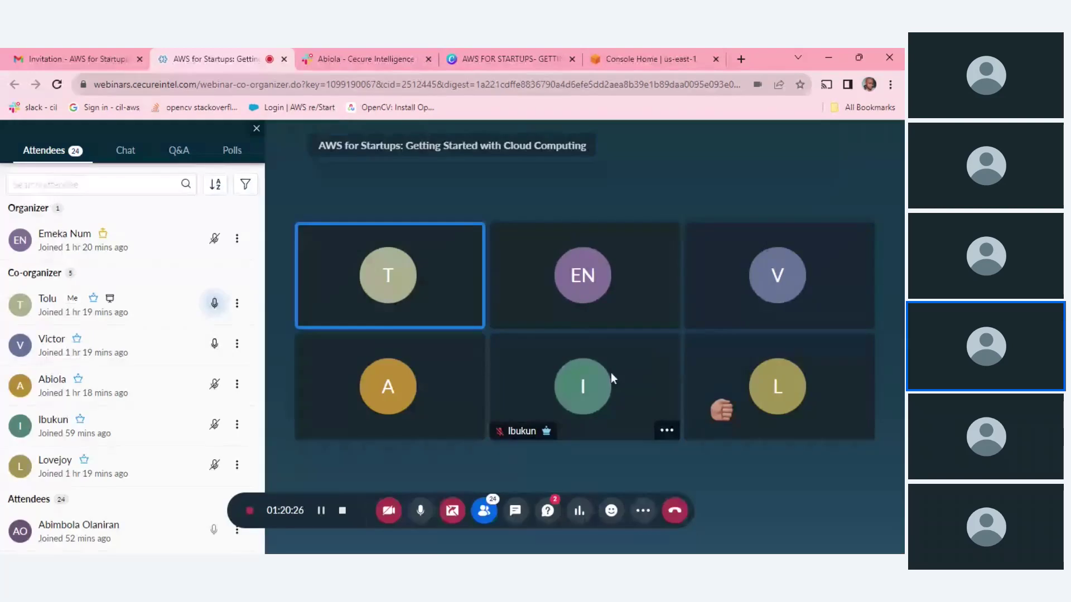
pyautogui.click(664, 59)
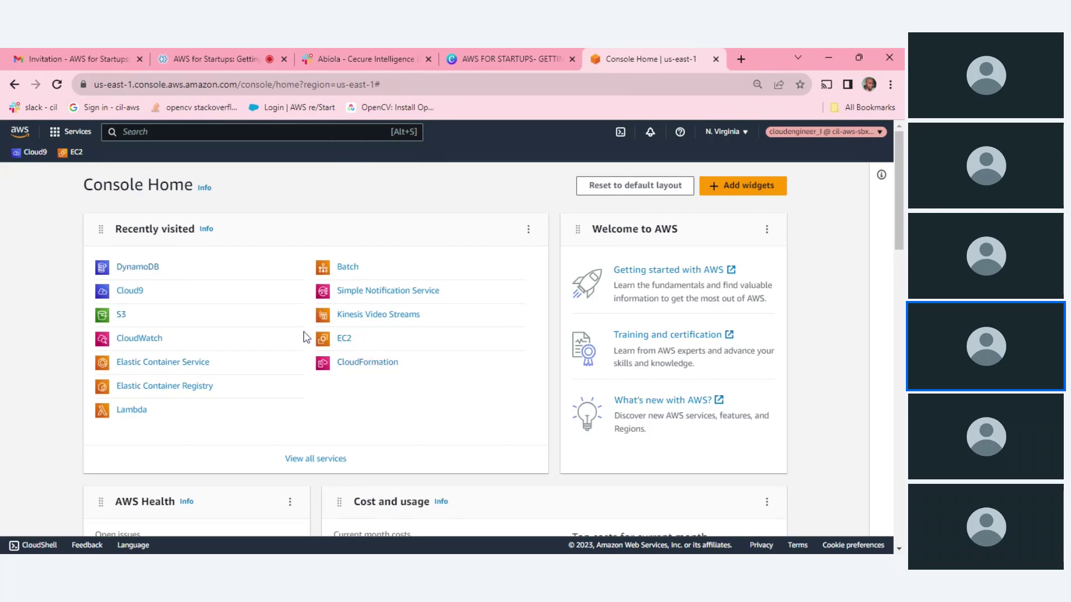
# Open the S3 service from the recently visited services in a separate browser tab and switch to it
pyautogui.middleClick(124, 317)
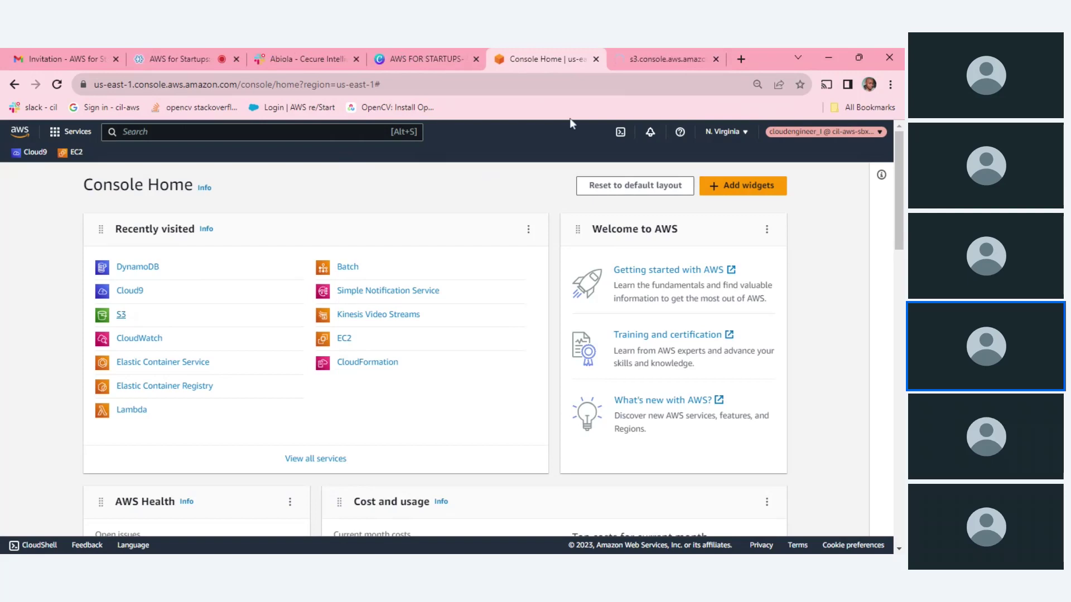
pyautogui.click(645, 58)
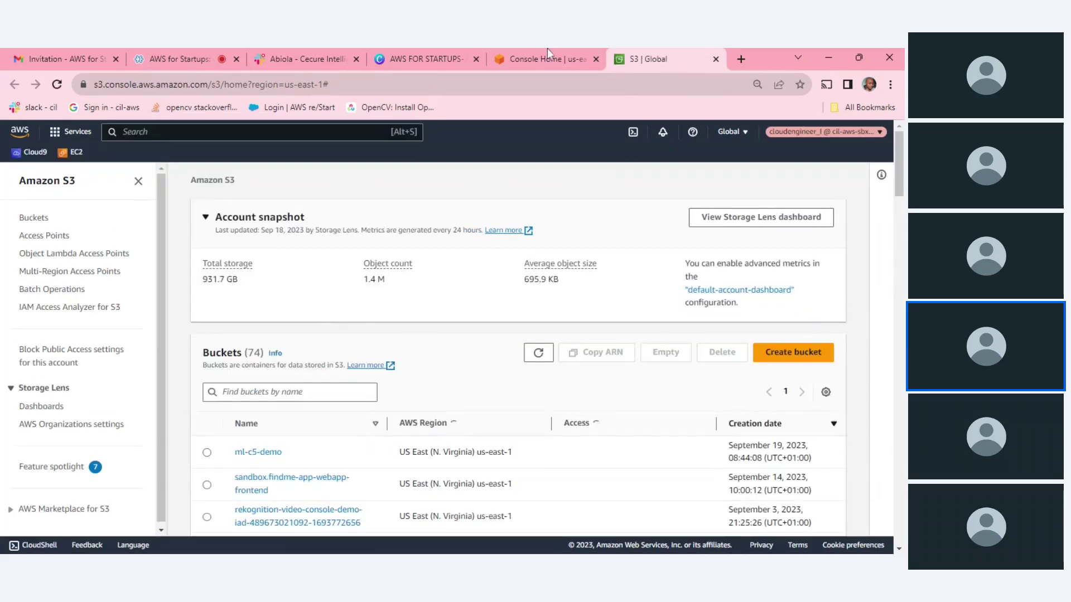
pyautogui.click(547, 50)
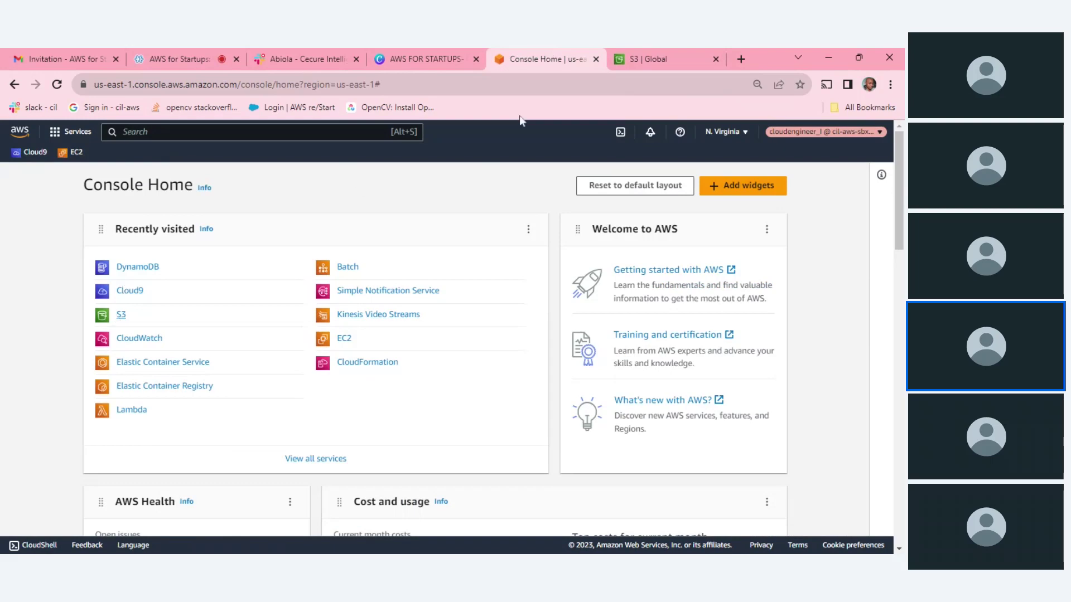
pyautogui.click(674, 50)
# Create an S3 bucket named sept-webinar-gs with the default settings and dismiss the success notice
pyautogui.click(797, 357)
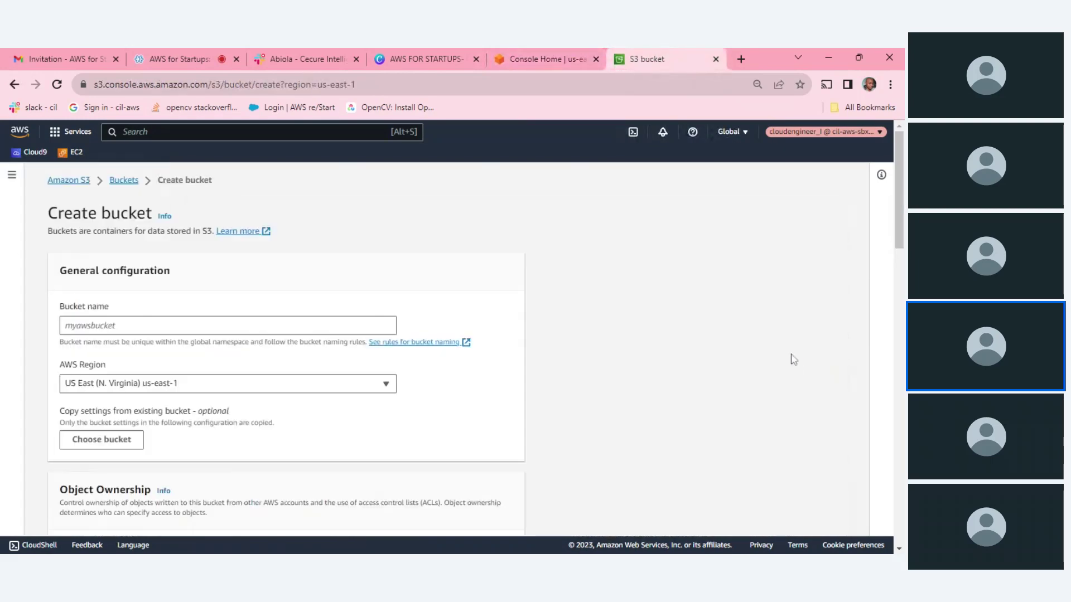
pyautogui.click(223, 325)
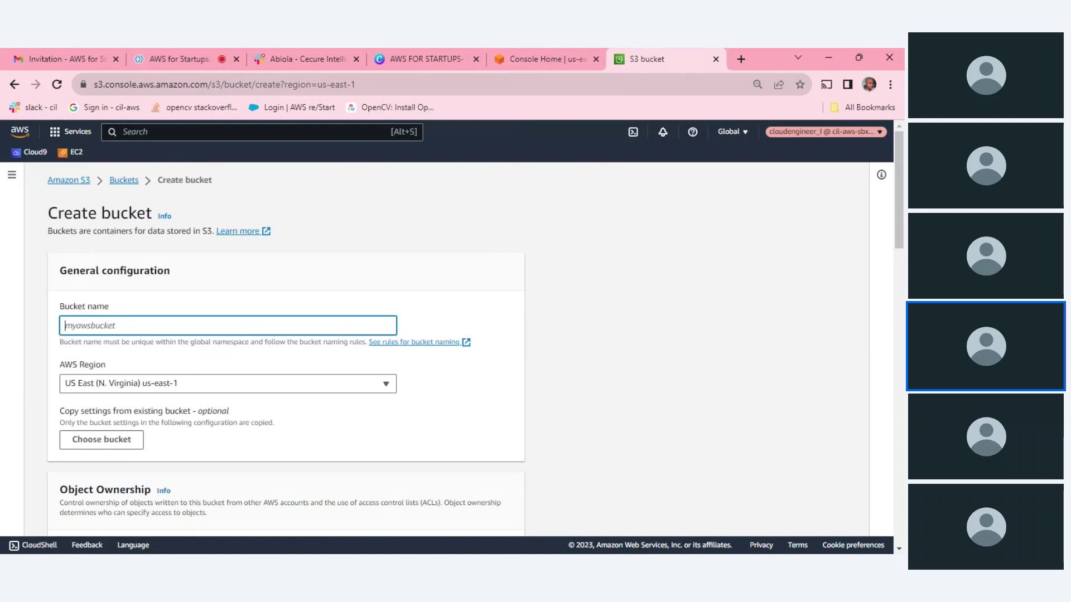
pyautogui.write('ci')
pyautogui.press('BackSpace')
pyautogui.press('BackSpace')
pyautogui.write('sept-webinar-gs')
pyautogui.scroll(-1, 795, 240)
pyautogui.scroll(-3, 795, 239)
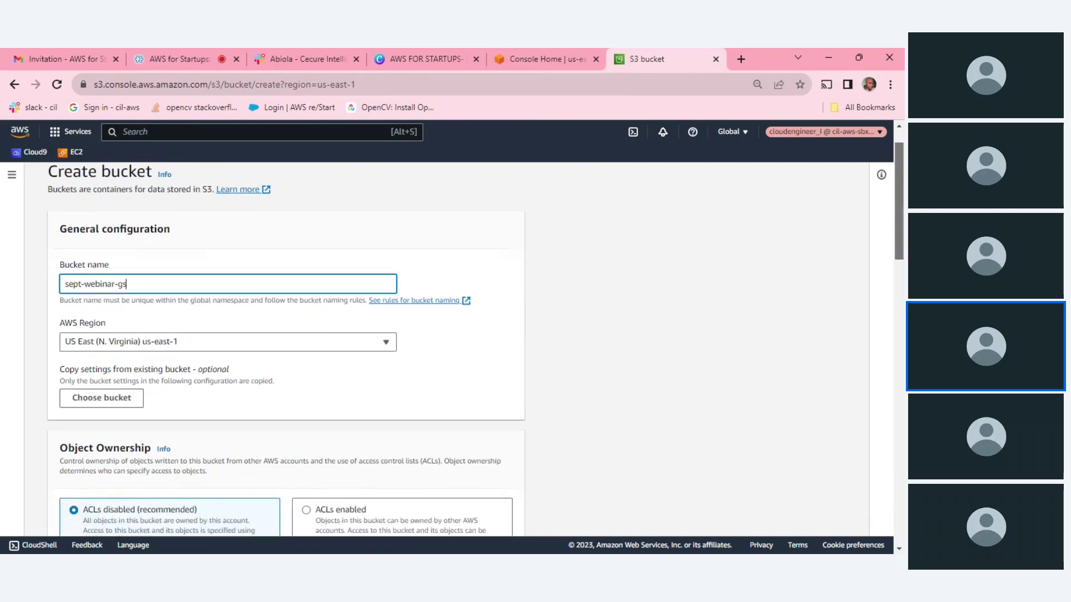
pyautogui.scroll(-10, 903, 329)
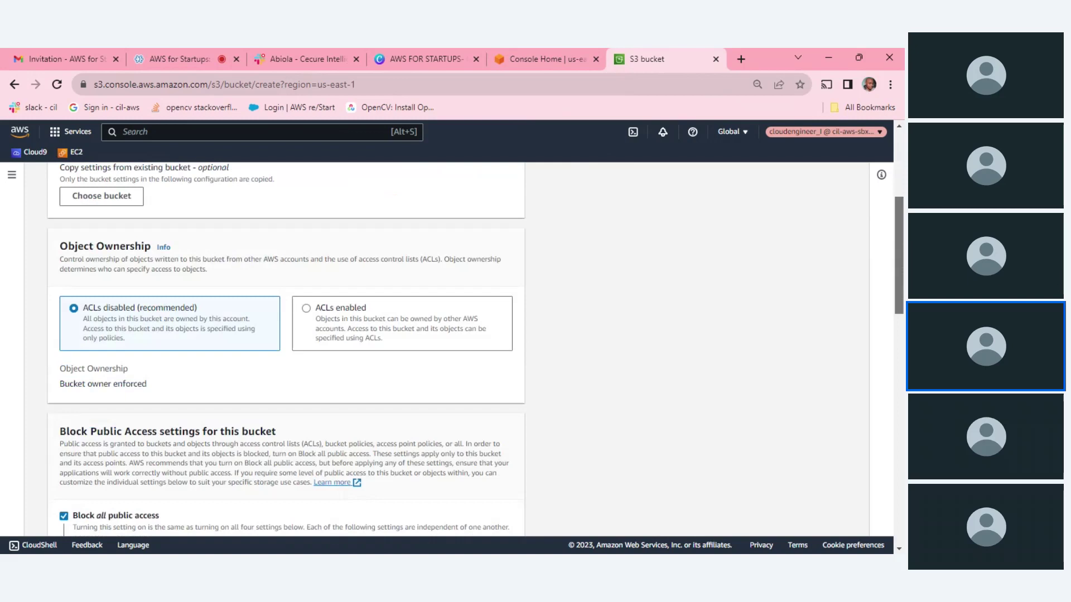
pyautogui.moveTo(904, 329); pyautogui.dragTo(899, 483)
pyautogui.click(484, 507)
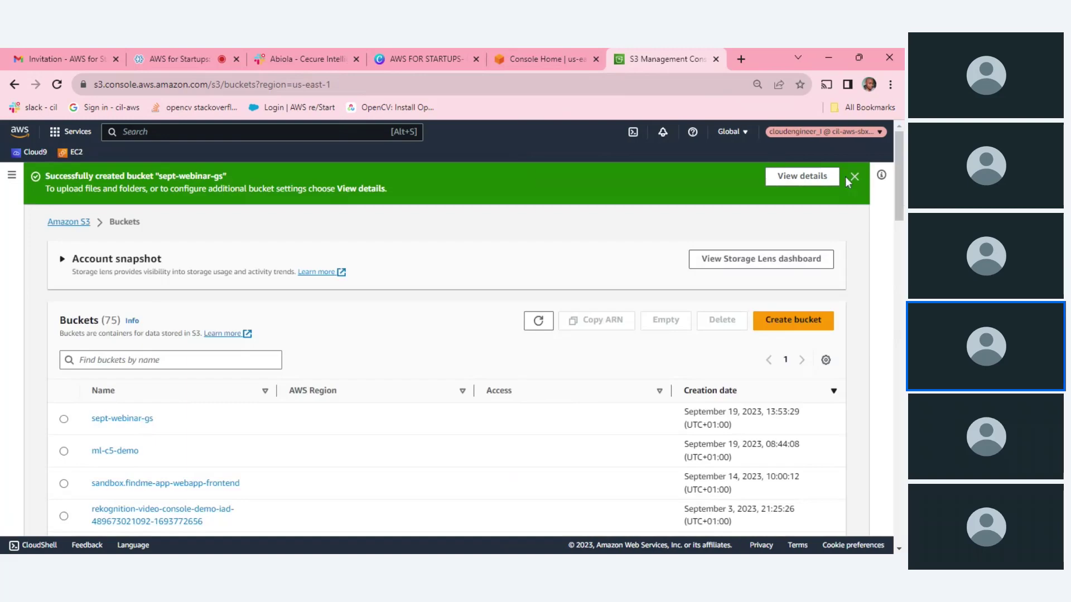
pyautogui.click(854, 178)
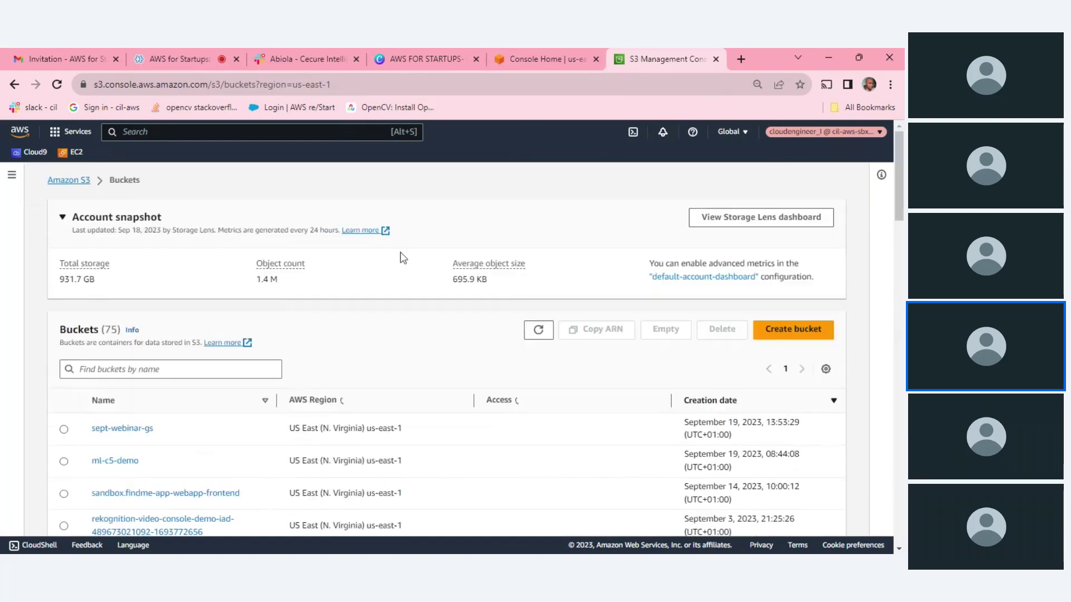
# Open the sept-webinar-gs bucket and display its properties
pyautogui.click(126, 429)
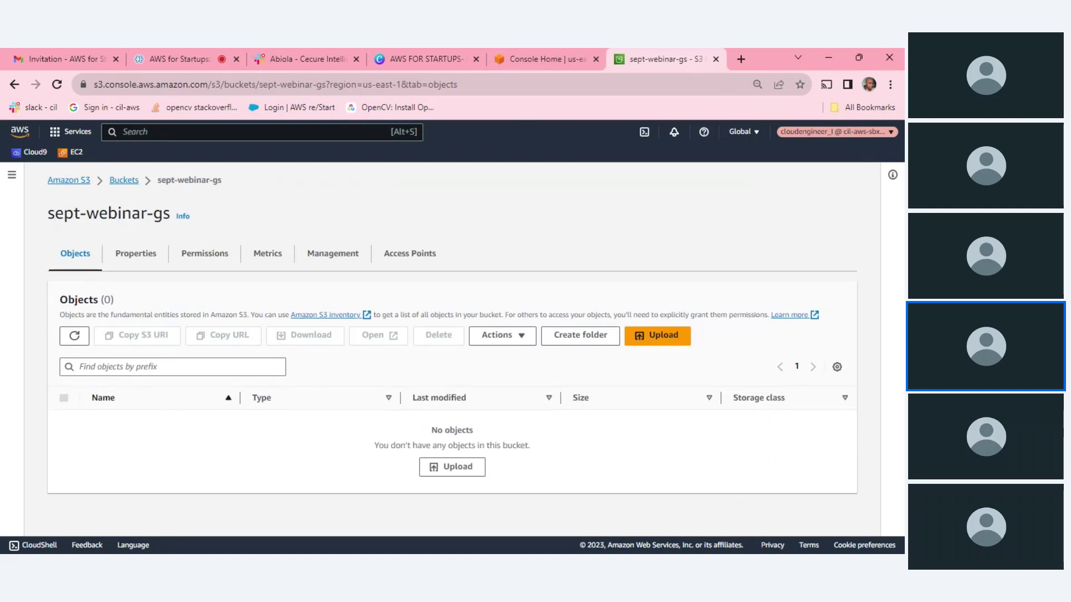
pyautogui.click(136, 254)
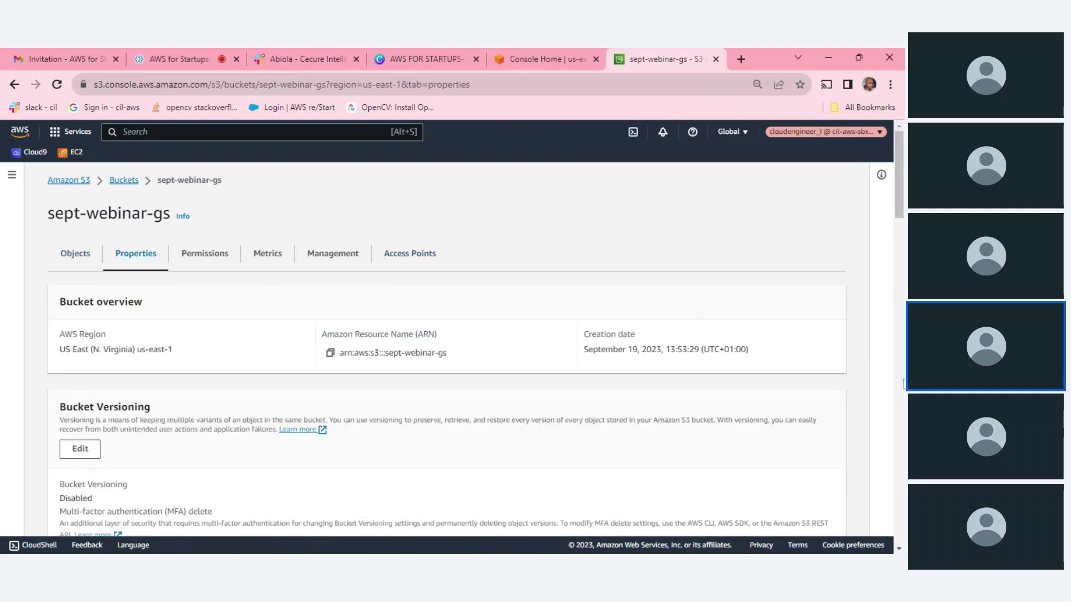
pyautogui.click(902, 390)
pyautogui.scroll(-3, 446, 334)
pyautogui.scroll(3, 446, 335)
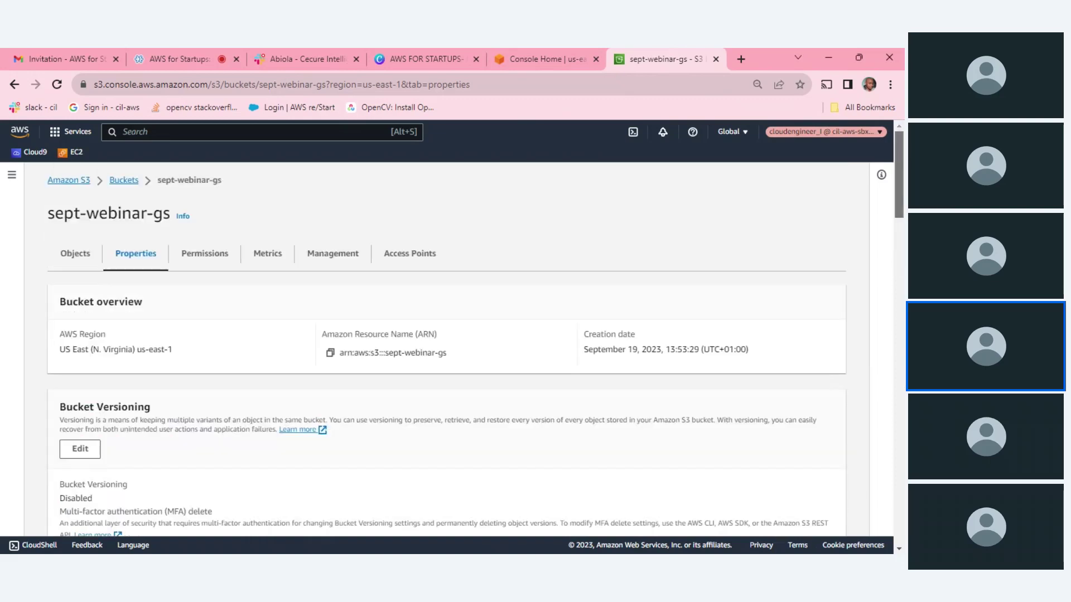
pyautogui.click(76, 258)
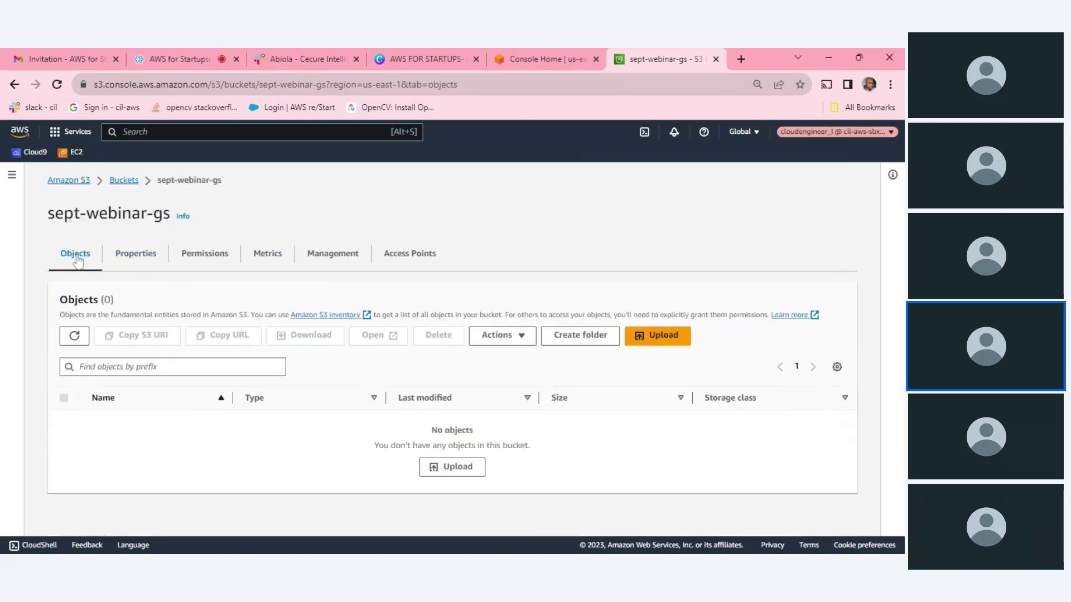
pyautogui.click(120, 258)
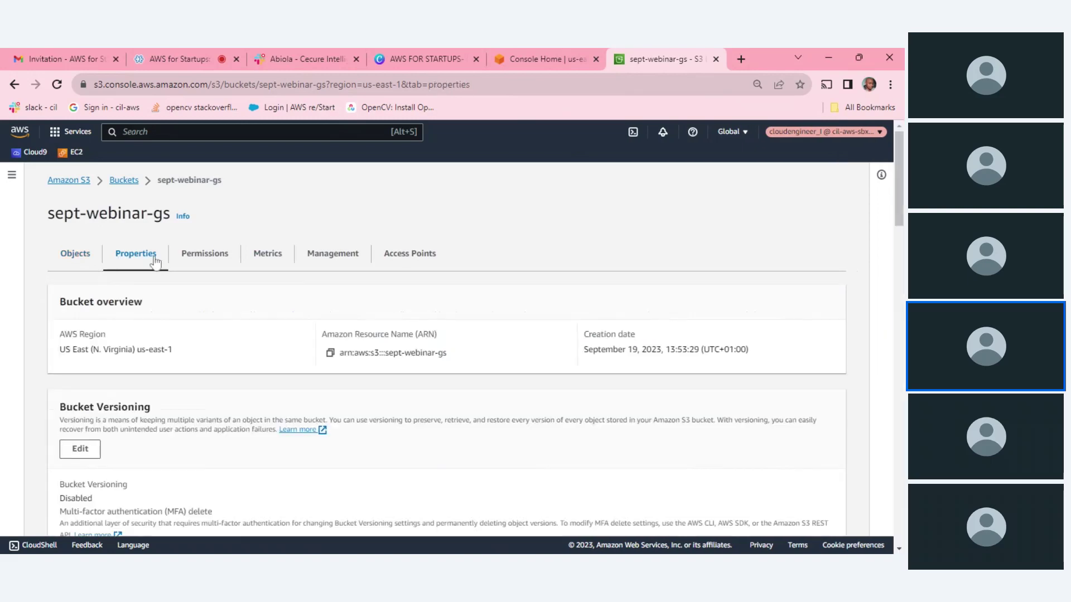
# Enable static website hosting for the bucket with index.html as the index document, and save the changes
pyautogui.moveTo(899, 216); pyautogui.dragTo(900, 541)
pyautogui.click(818, 425)
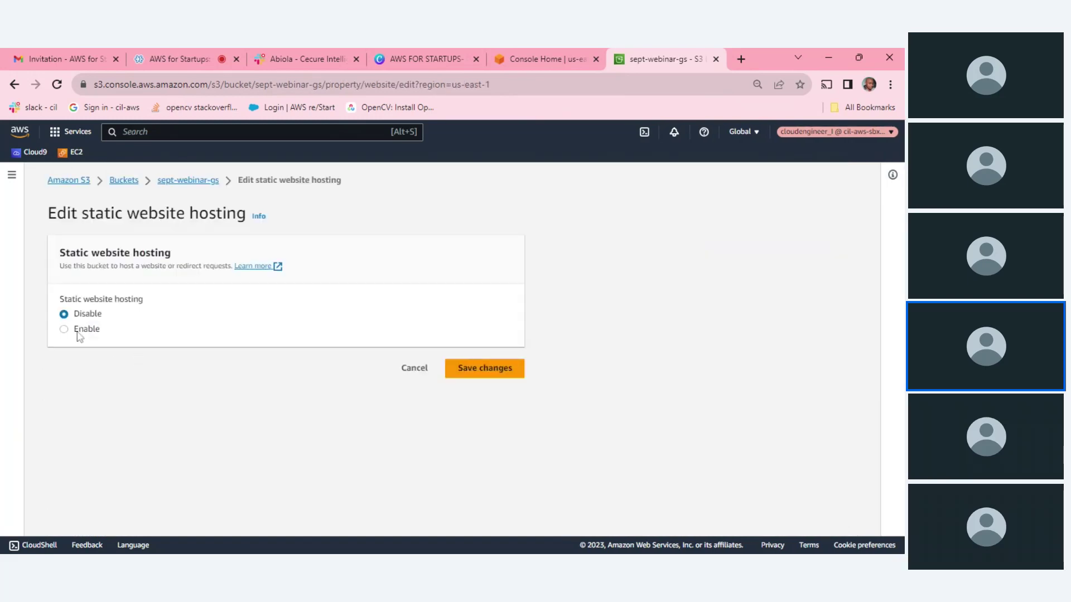
pyautogui.click(79, 332)
pyautogui.moveTo(899, 234); pyautogui.dragTo(898, 341)
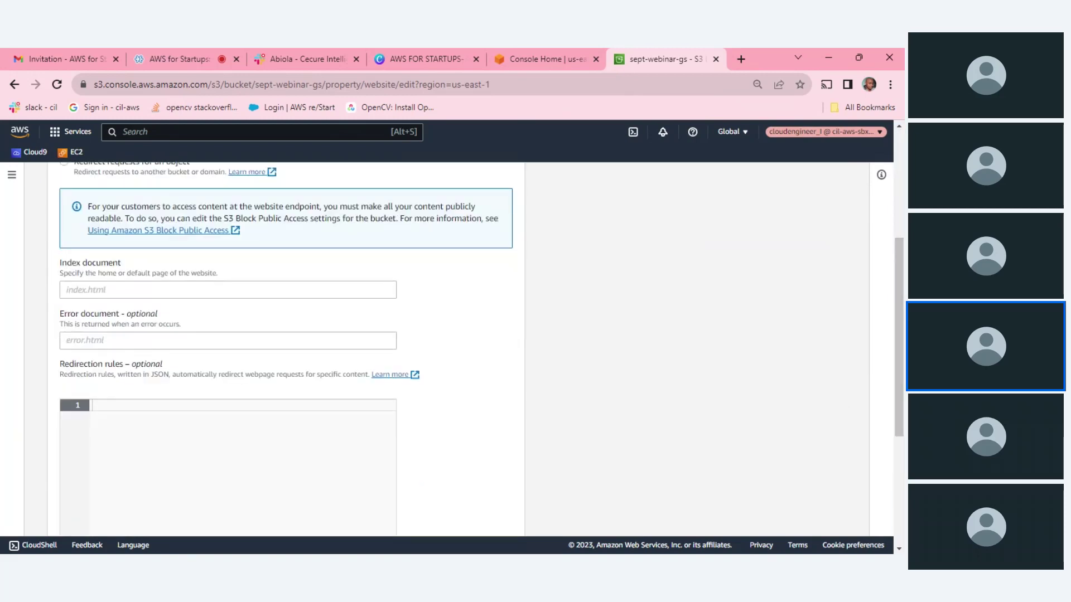
pyautogui.click(67, 290)
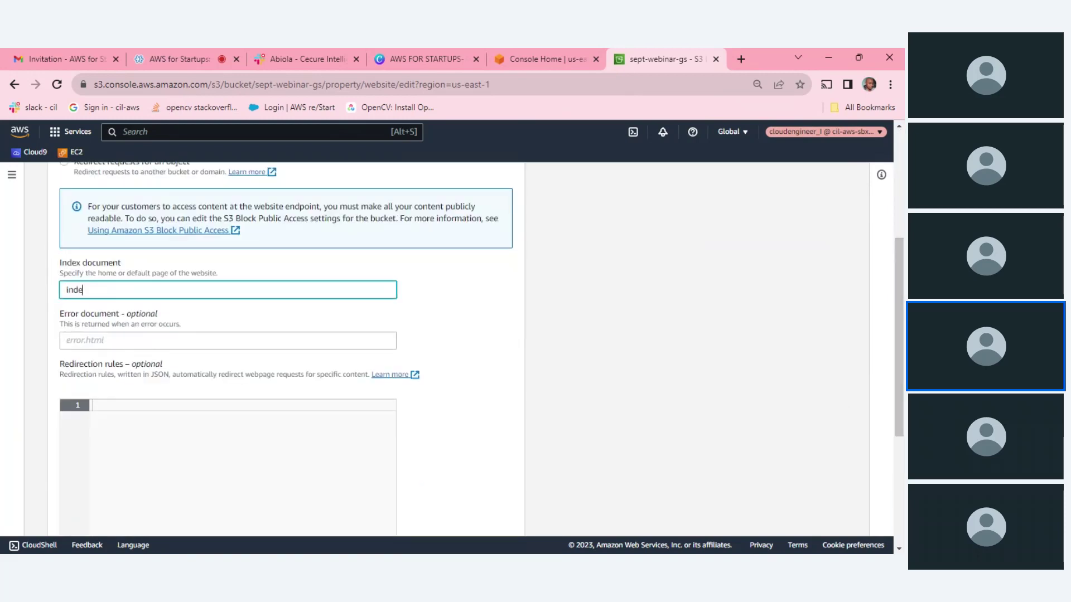
pyautogui.write('index.html')
pyautogui.moveTo(903, 314); pyautogui.dragTo(903, 420)
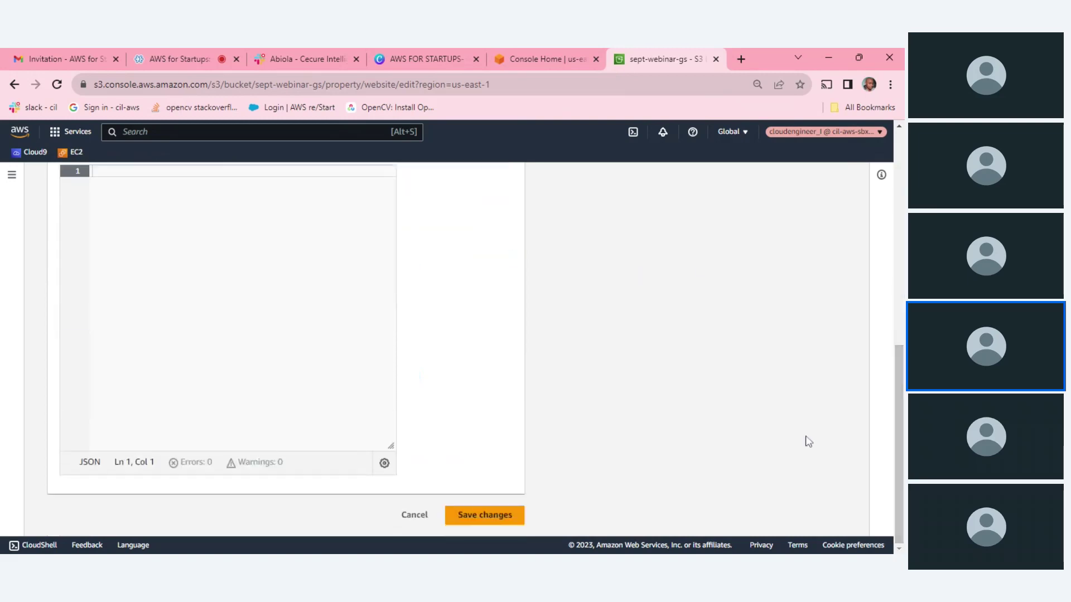
pyautogui.click(504, 508)
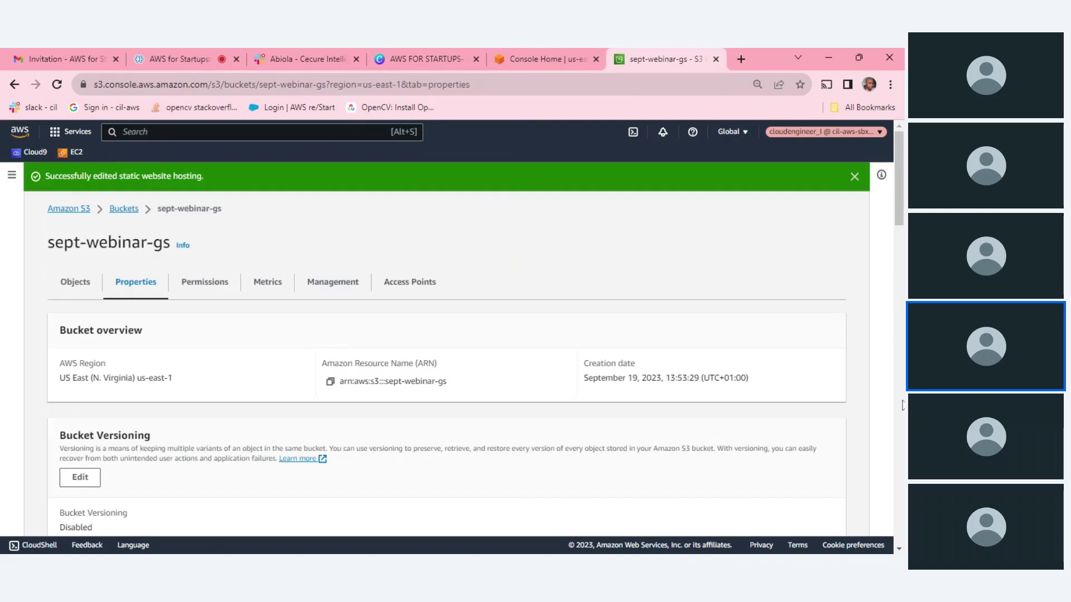
# Turn off Block all public access in the bucket's permissions, save, and confirm the change by entering confirm
pyautogui.click(201, 286)
pyautogui.scroll(-5, 588, 213)
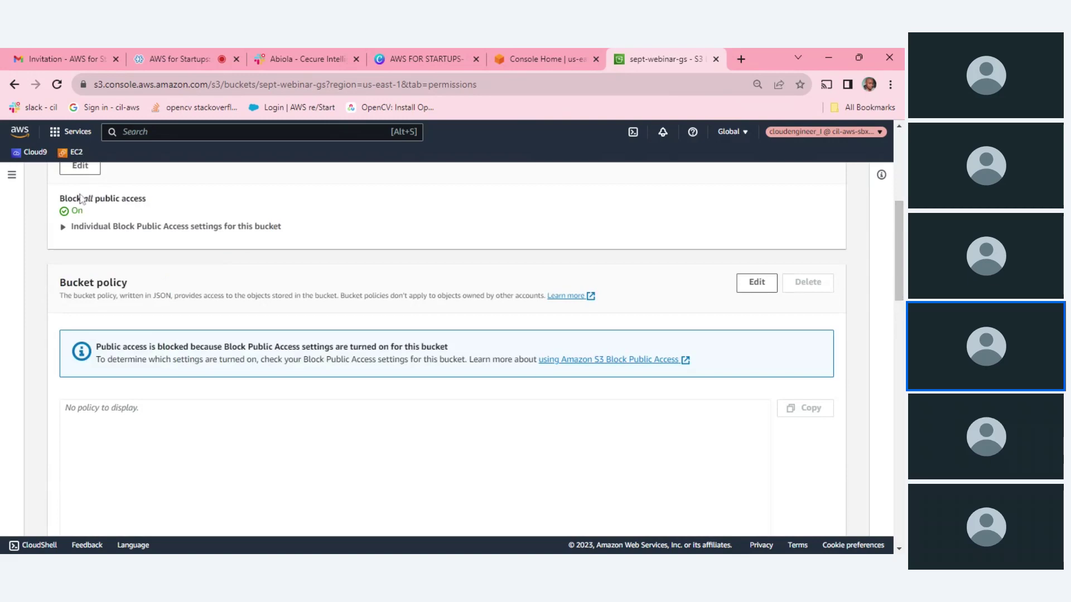
pyautogui.click(63, 227)
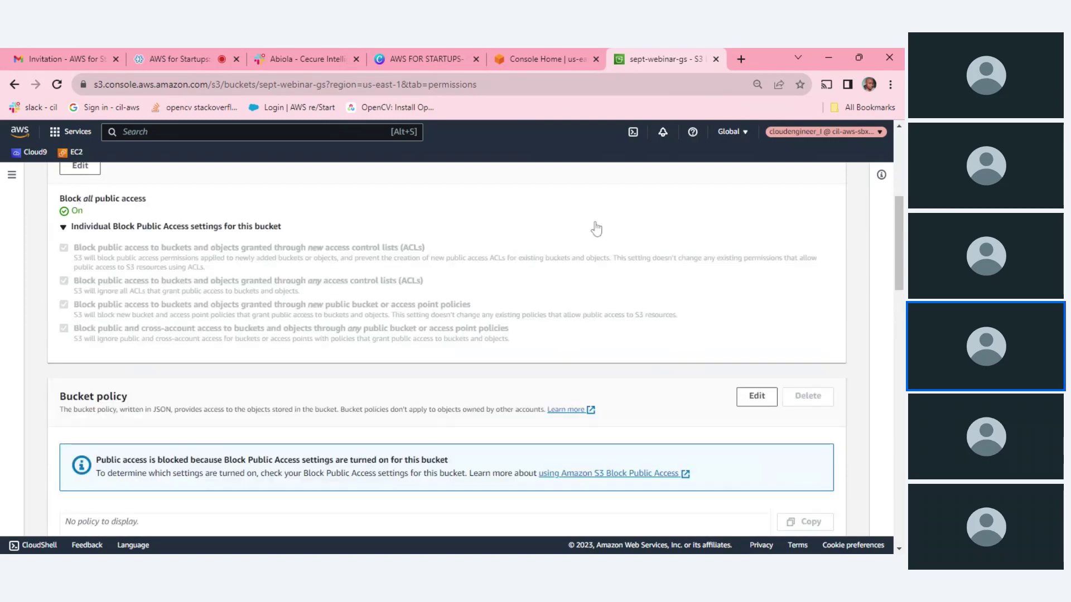
pyautogui.scroll(3, 597, 229)
pyautogui.click(76, 325)
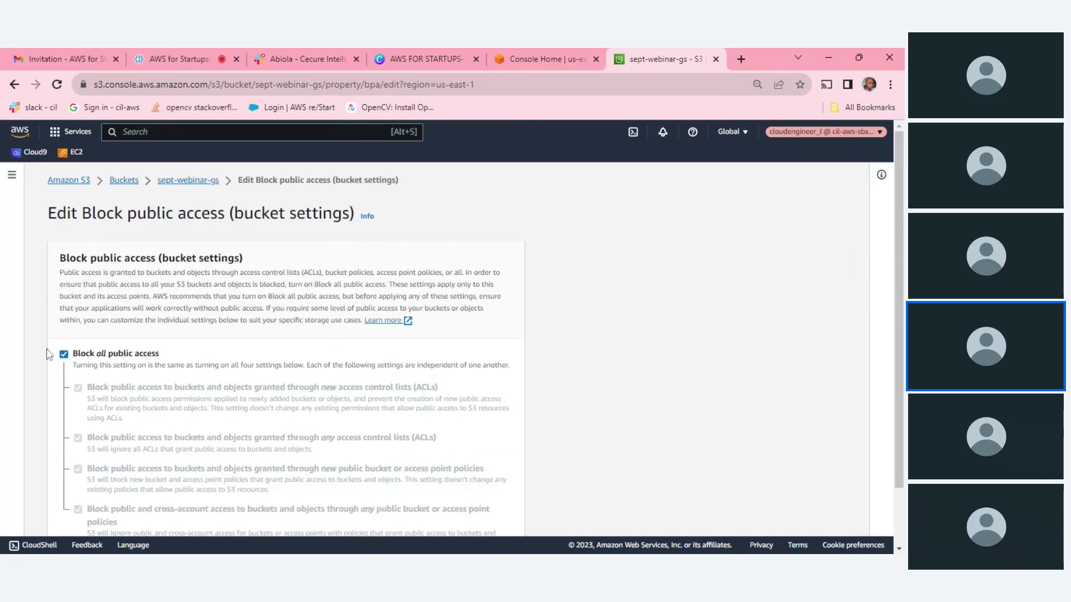
pyautogui.click(64, 356)
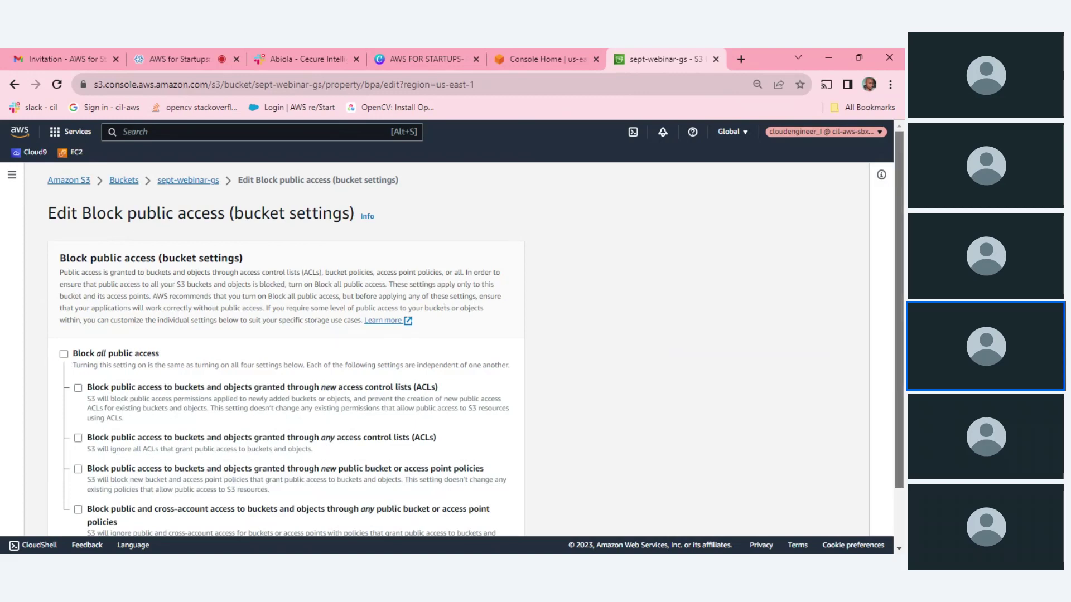
pyautogui.scroll(-2, 534, 375)
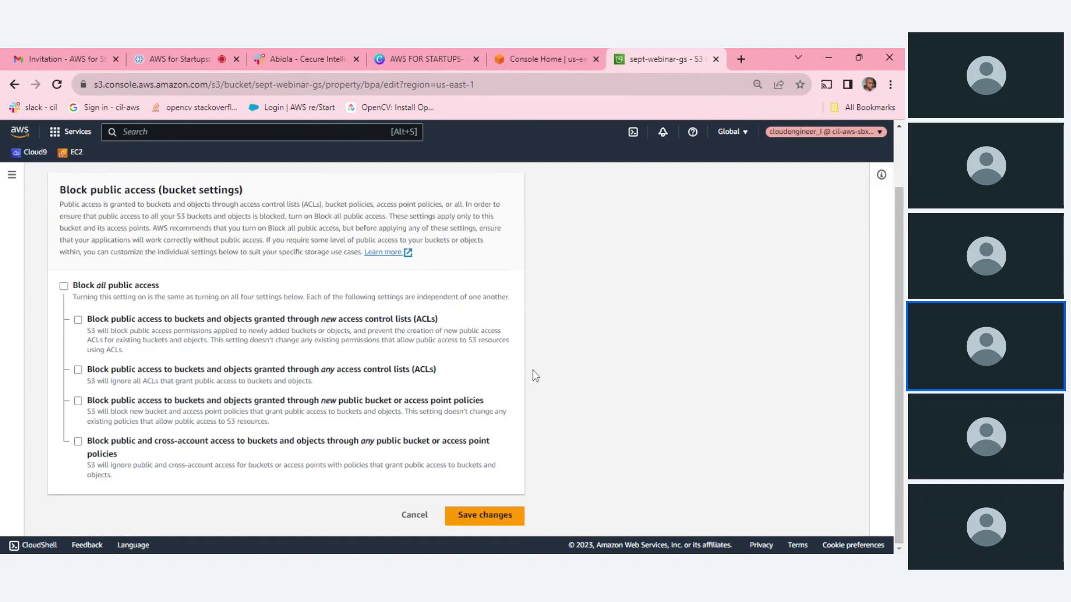
pyautogui.click(485, 516)
pyautogui.click(391, 382)
pyautogui.write('confirm')
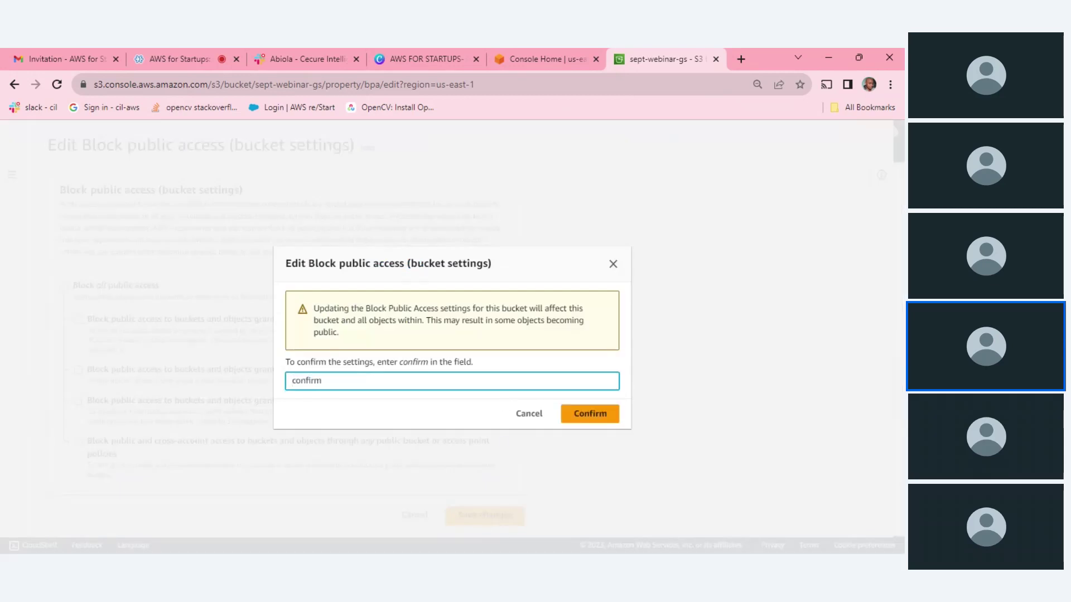
pyautogui.click(593, 413)
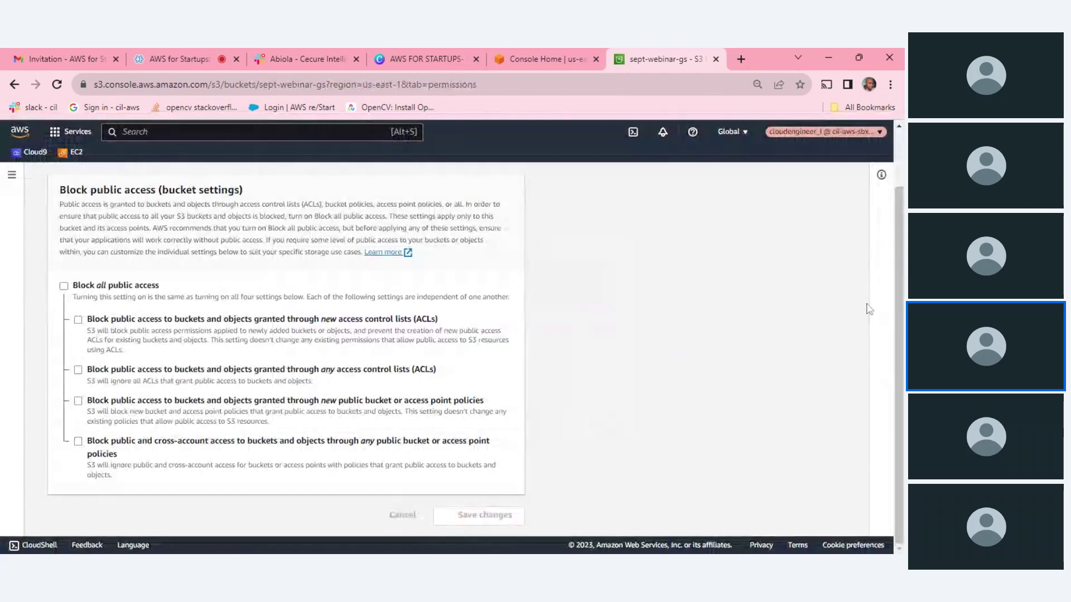
# Upload index.html to the sept-webinar-gs bucket and close the upload status page
pyautogui.scroll(-15, 446, 346)
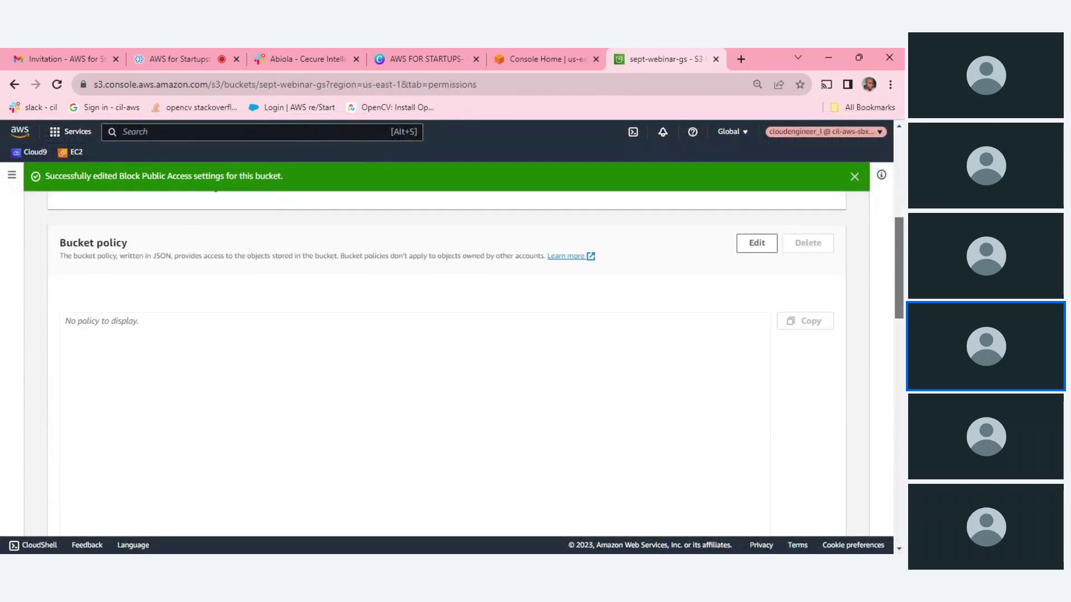
pyautogui.scroll(15, 266, 279)
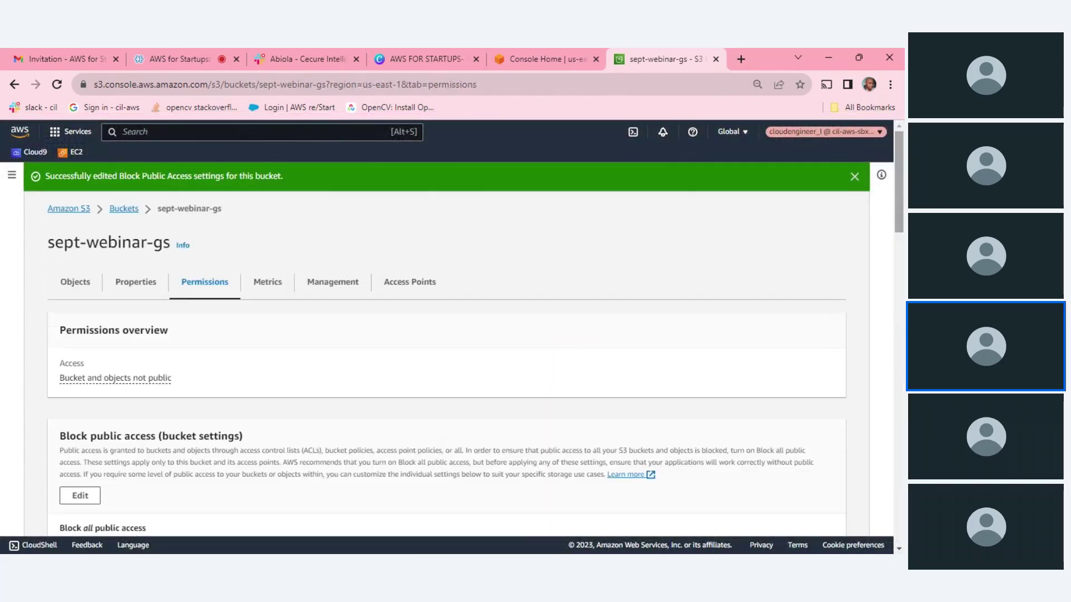
pyautogui.click(144, 284)
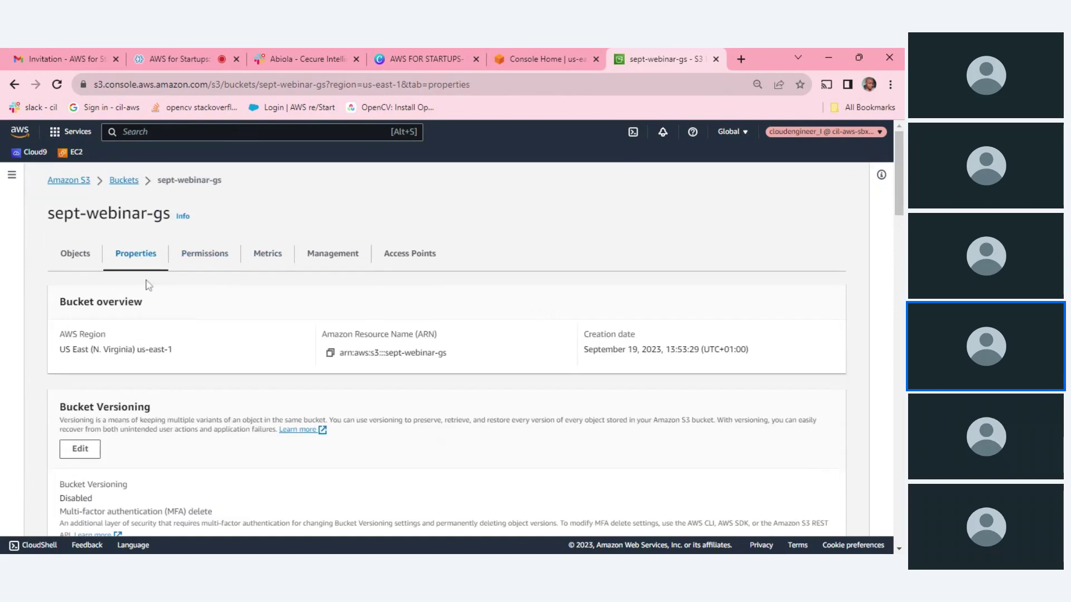
pyautogui.click(75, 254)
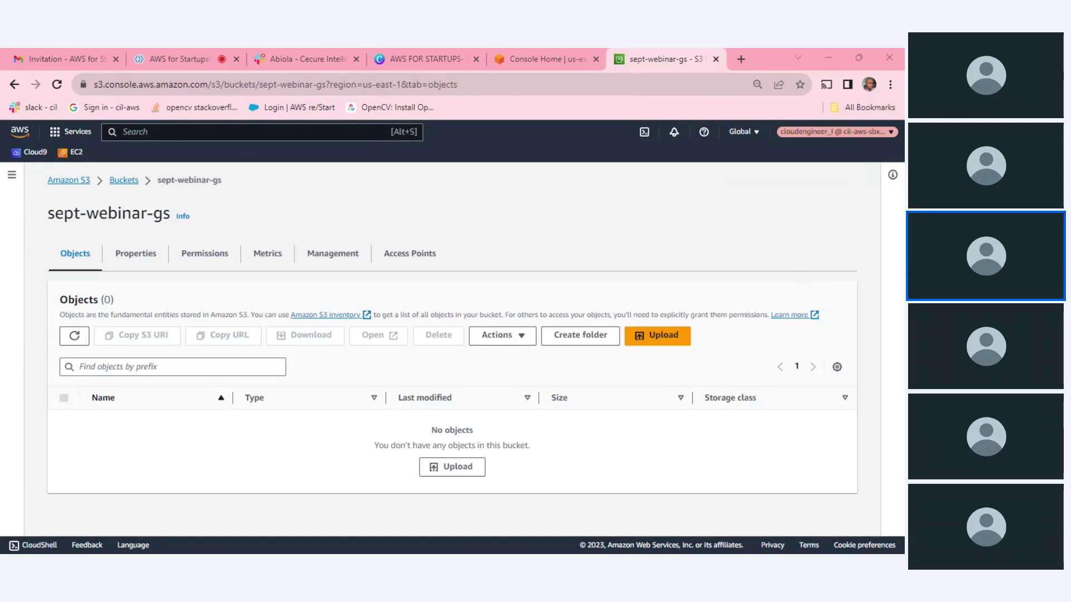
pyautogui.moveTo(892, 390); pyautogui.dragTo(370, 418)
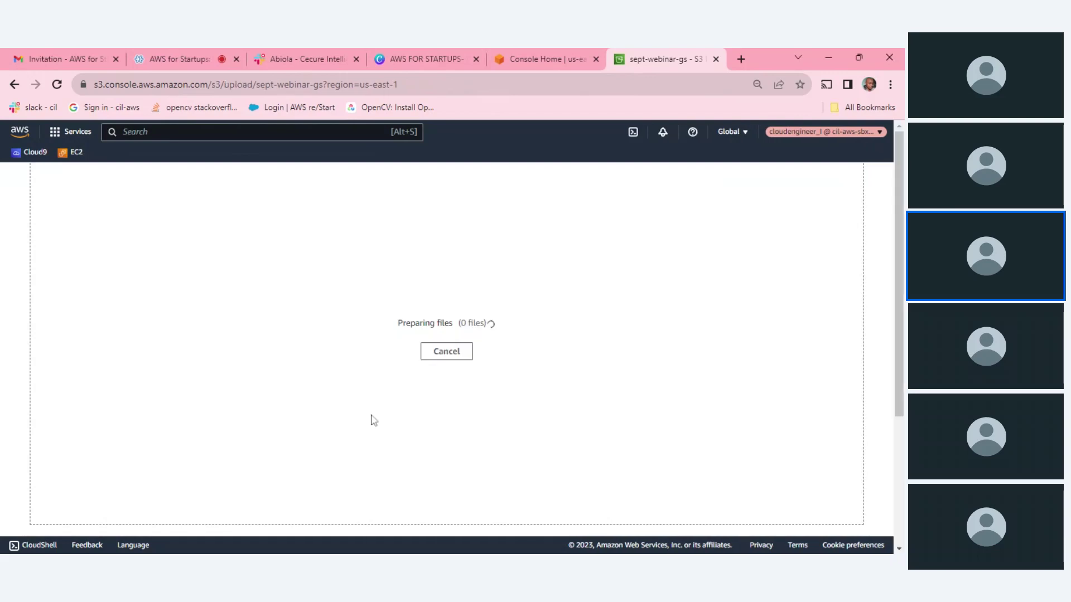
pyautogui.scroll(-3, 877, 329)
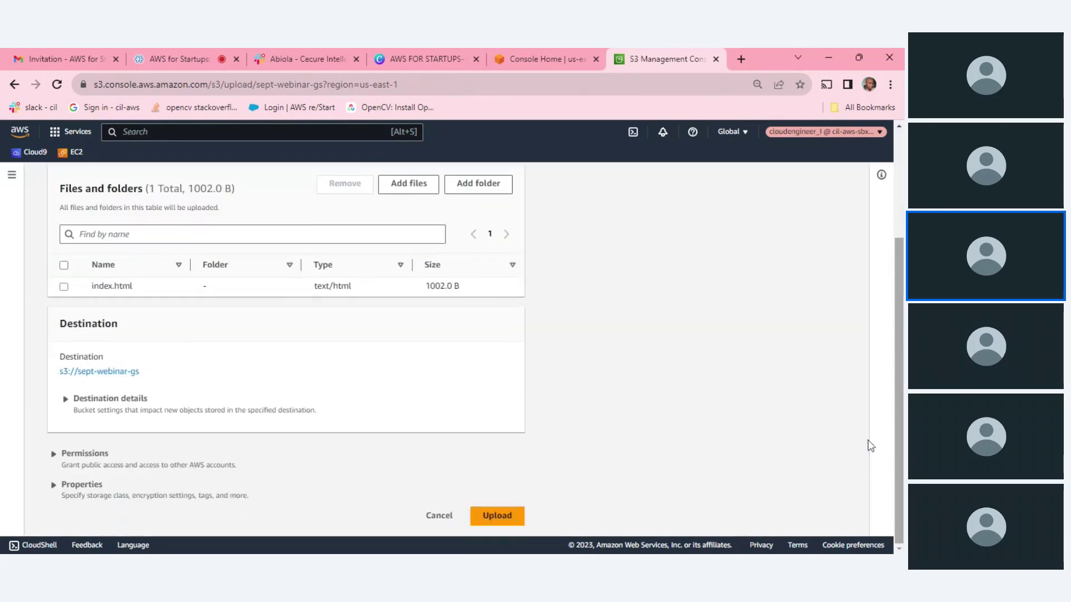
pyautogui.click(498, 516)
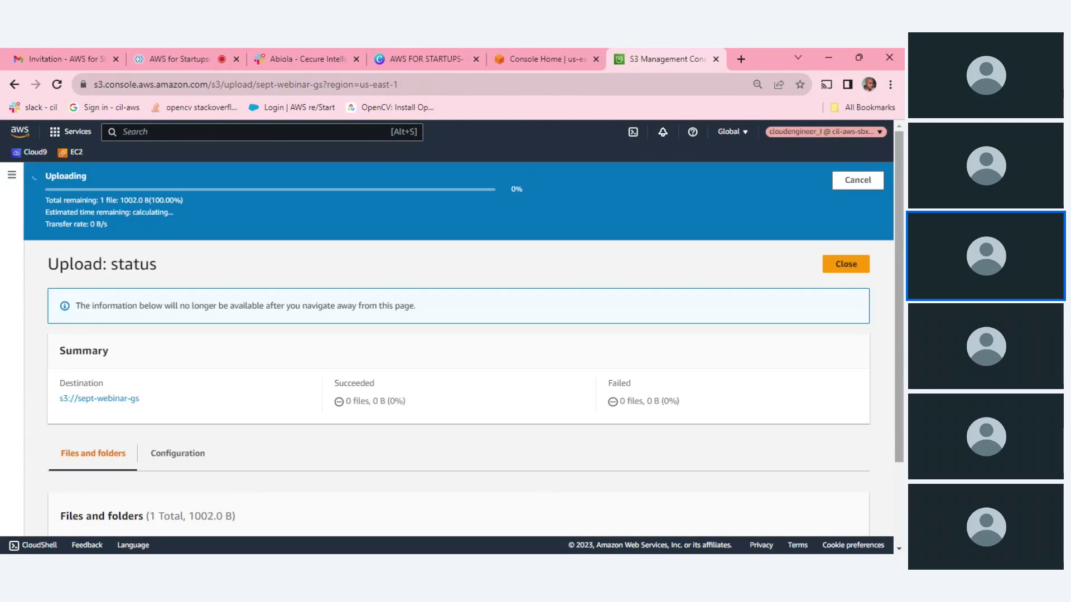
pyautogui.click(846, 227)
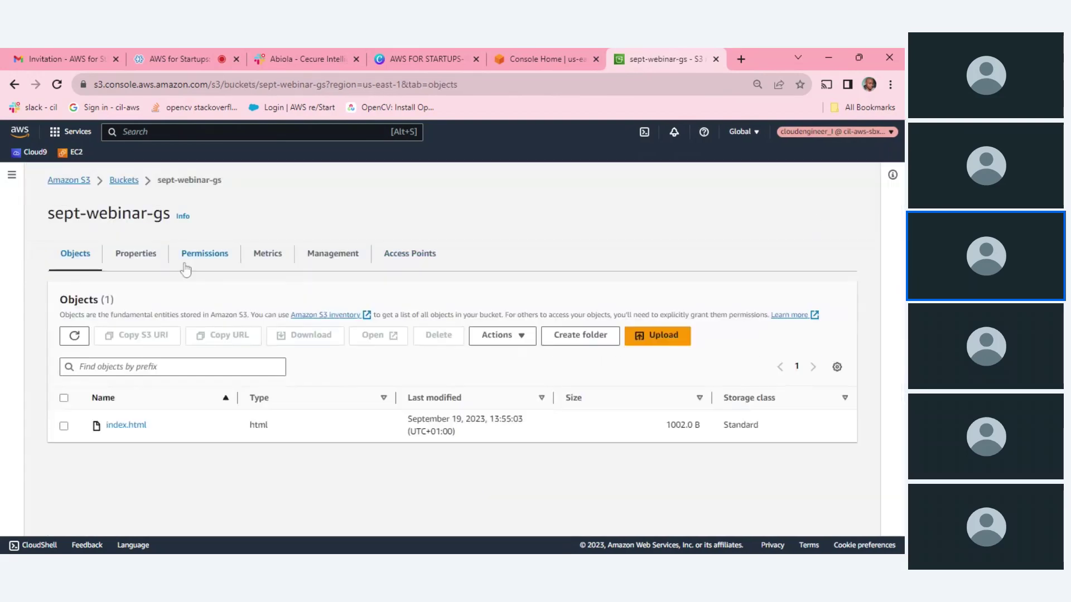
# Open the bucket's static website endpoint from its properties
pyautogui.click(149, 261)
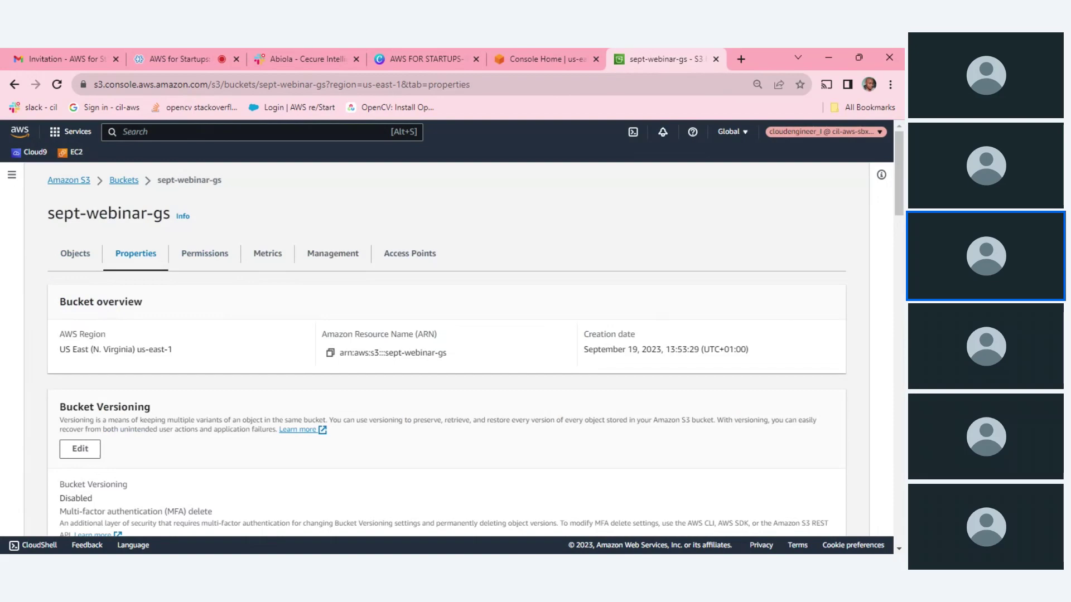
pyautogui.moveTo(899, 206); pyautogui.dragTo(901, 536)
pyautogui.click(269, 490)
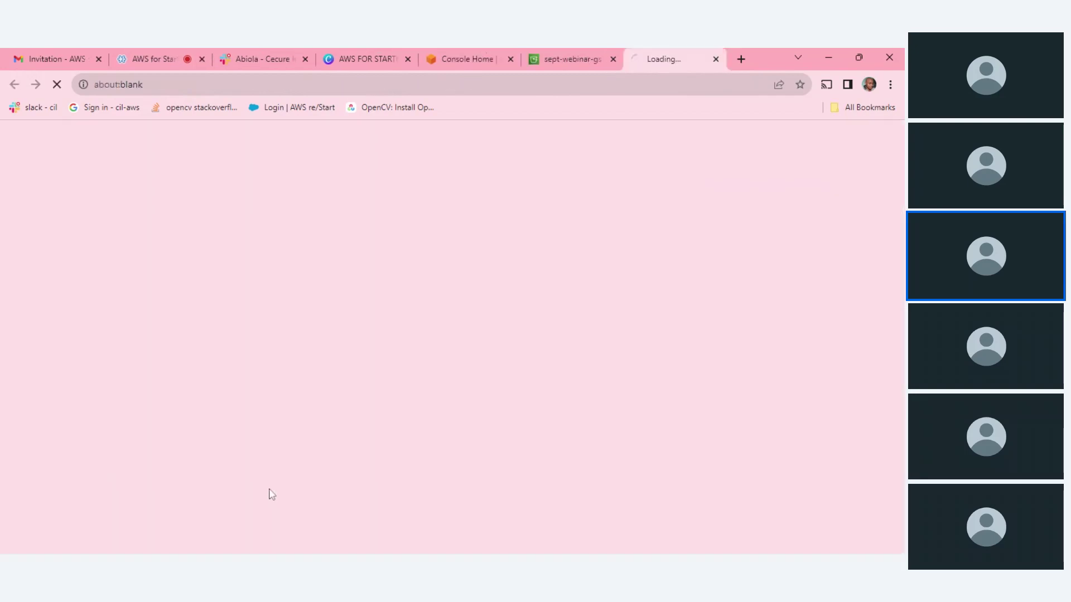
# Edit the bucket policy, inserting a PublicReadGetObject statement that allows s3:GetObject for principal * on arn:aws:s3:::<Bucket-Name>/*
pyautogui.click(568, 53)
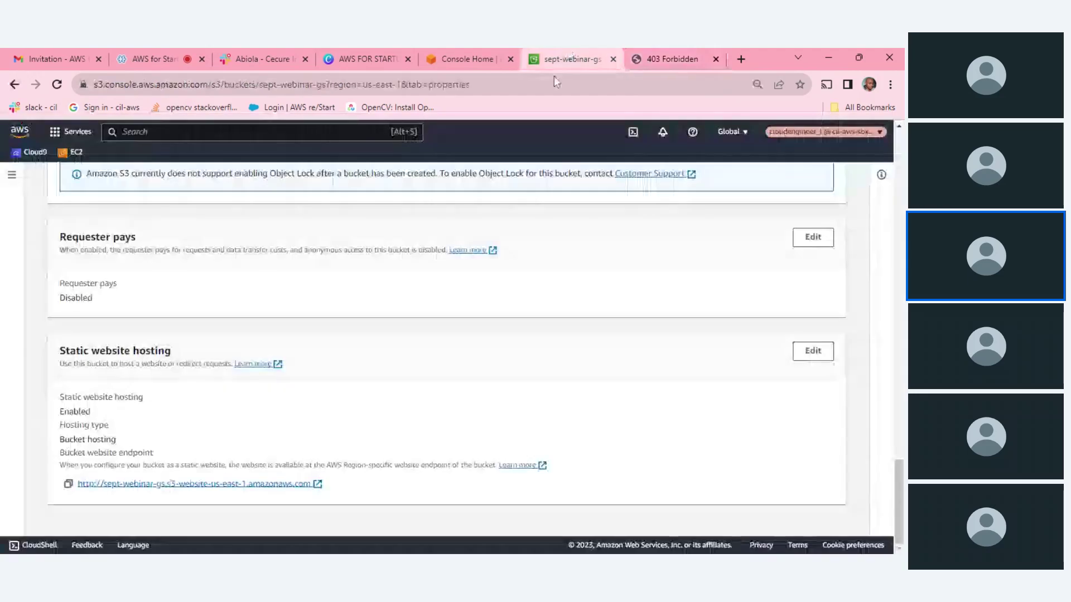
pyautogui.scroll(20, 446, 350)
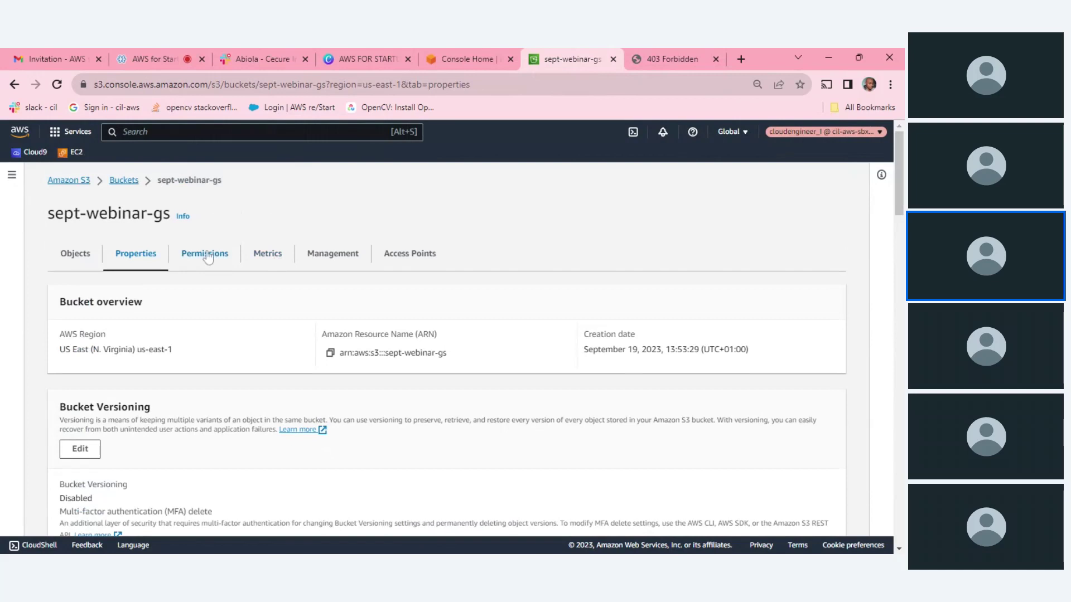
pyautogui.click(217, 255)
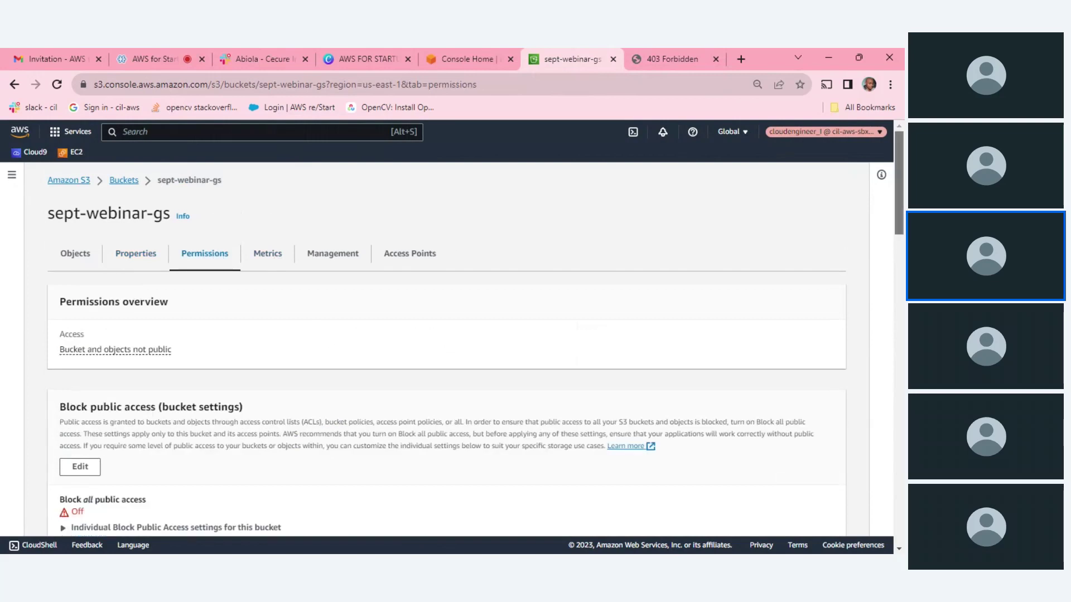
pyautogui.scroll(-3, 454, 250)
pyautogui.scroll(-1, 454, 325)
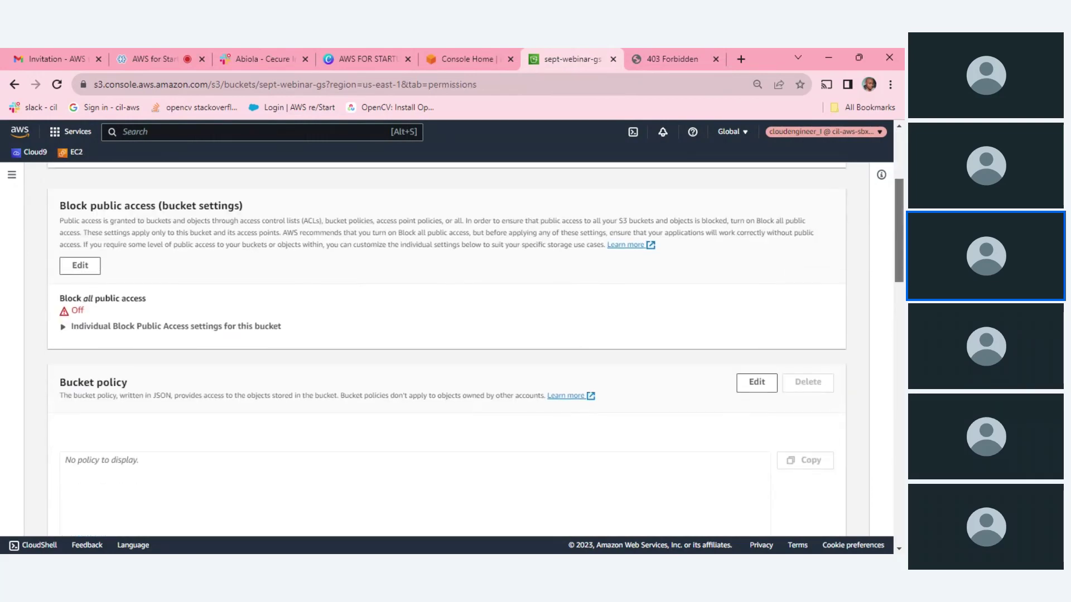
pyautogui.scroll(-1, 475, 316)
pyautogui.scroll(-2, 859, 249)
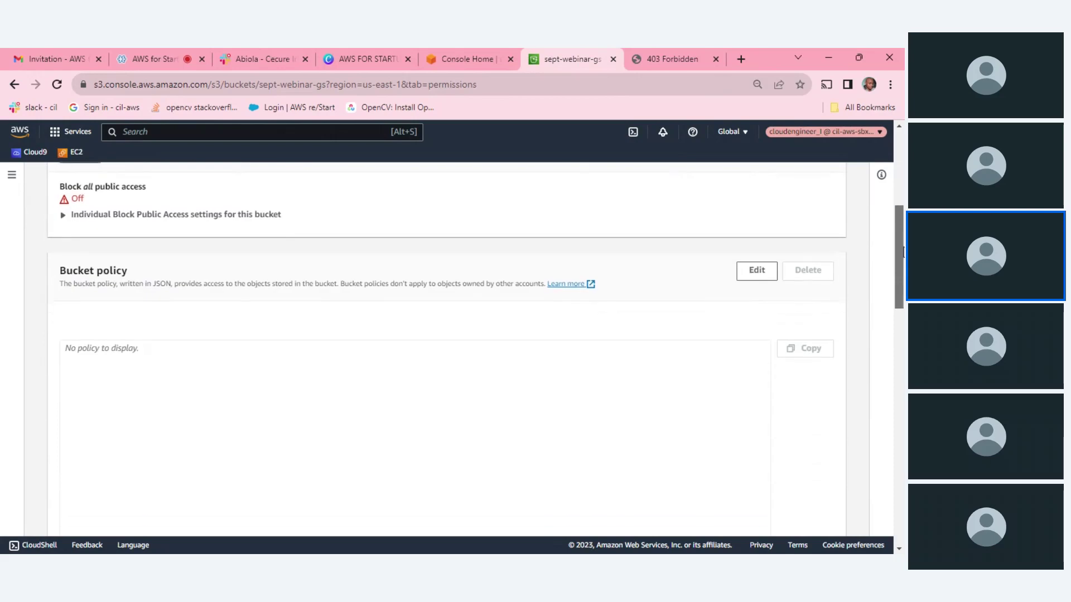
pyautogui.click(756, 223)
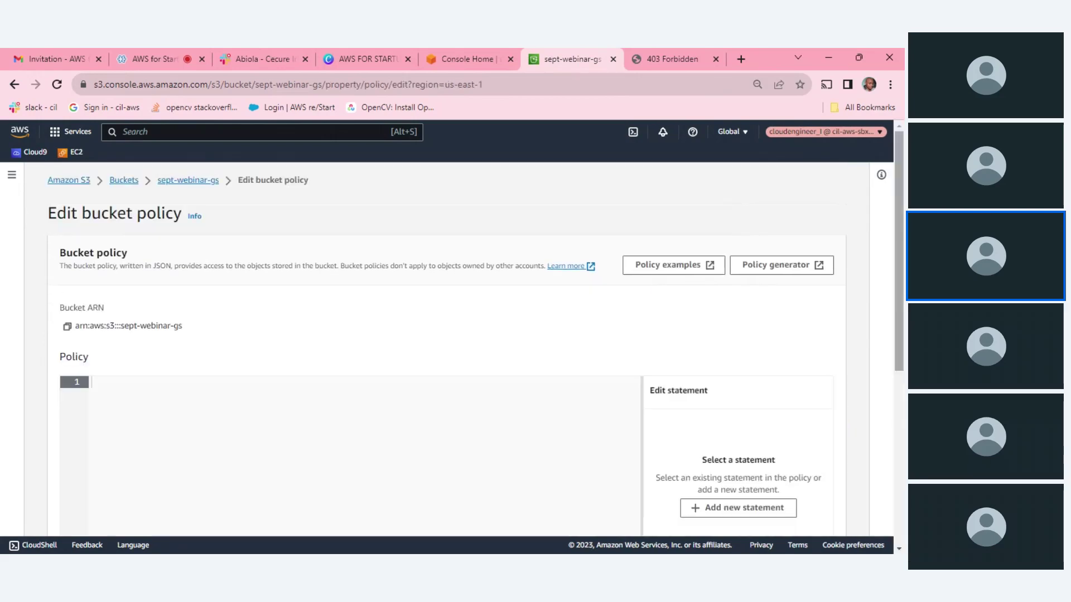
pyautogui.scroll(-3, 656, 288)
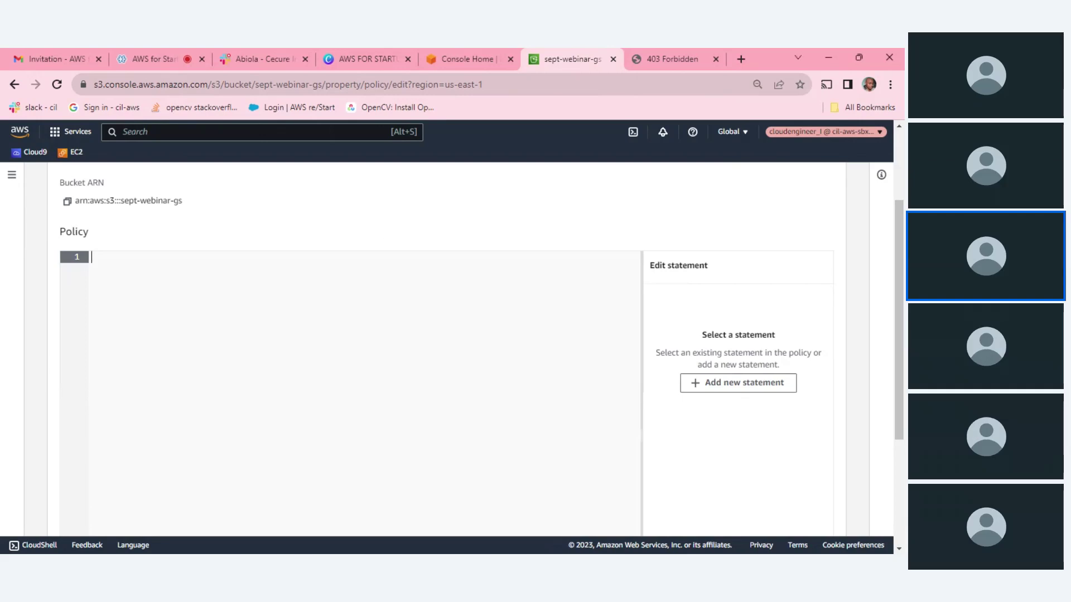
pyautogui.write('{     "Version": "2012-10-17",     "Statement": [         {             "Sid": "PublicReadGetObject",             "Effect": "Allow",             "Principal": "*",             "Action": [                 "s3:GetObject"             ],             "Resource": [                 "arn:aws:s3:::<Bucket-Name>/*"             ]         }     ] }')
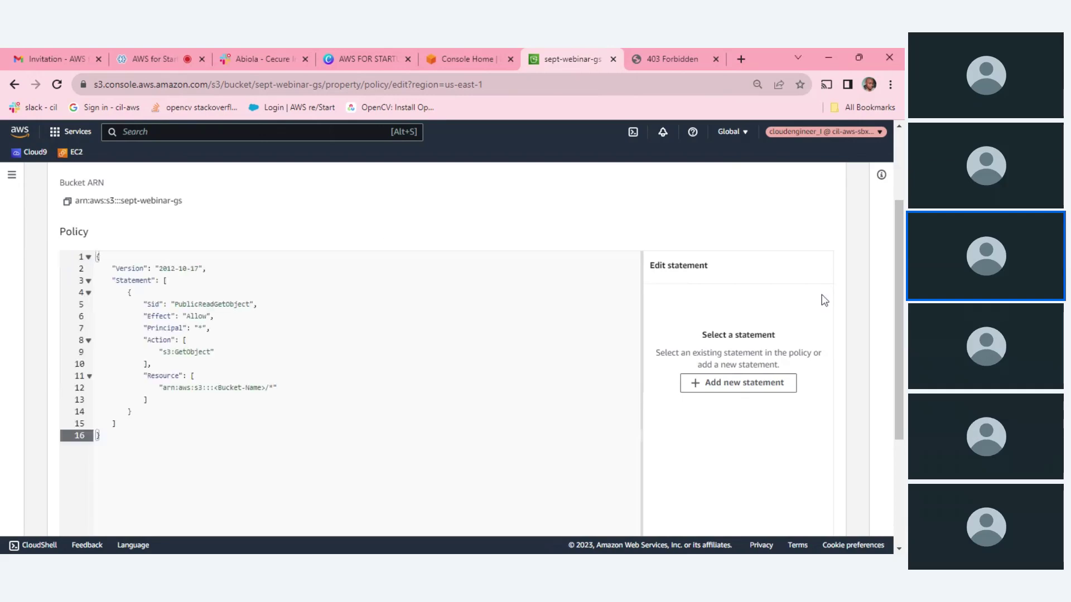
# Copy the bucket ARN, replace the <Bucket-Name> placeholder in the policy's Resource with it, and try to save the policy
pyautogui.scroll(3, 824, 300)
pyautogui.scroll(-1, 475, 334)
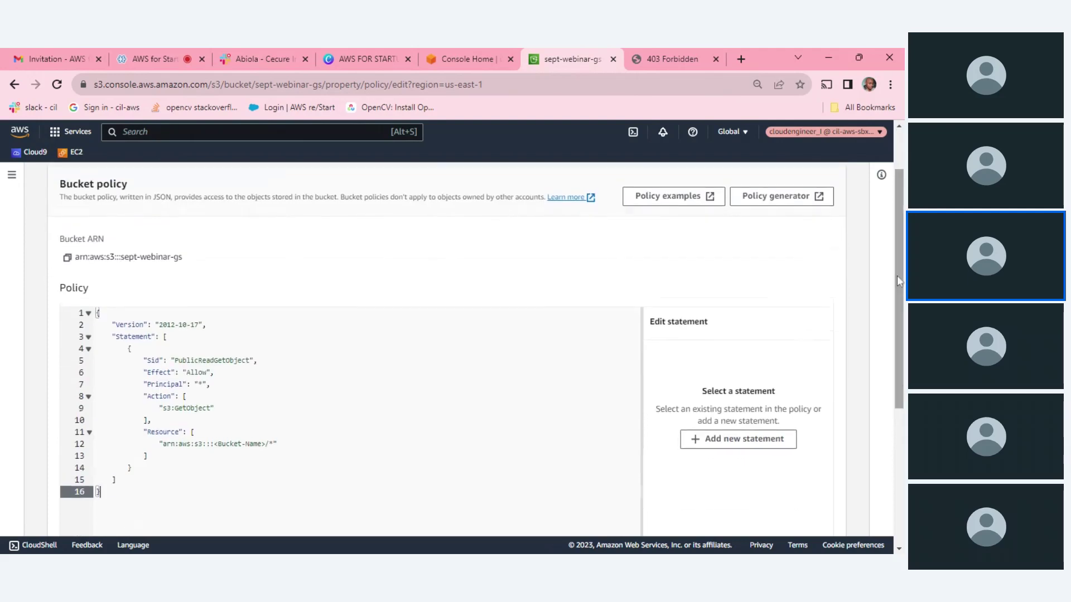
pyautogui.click(67, 259)
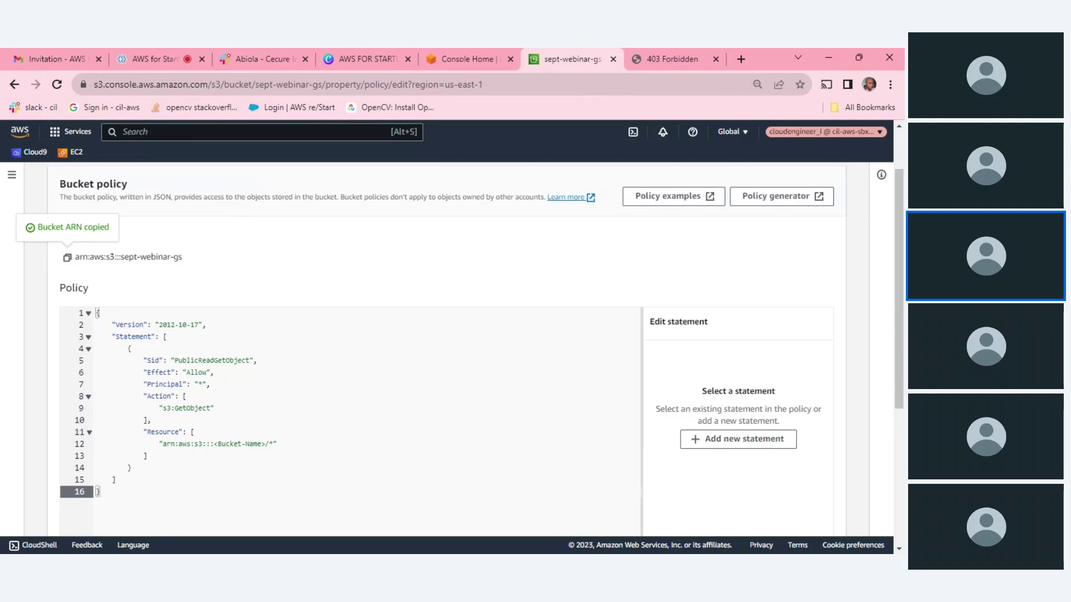
pyautogui.click(201, 384)
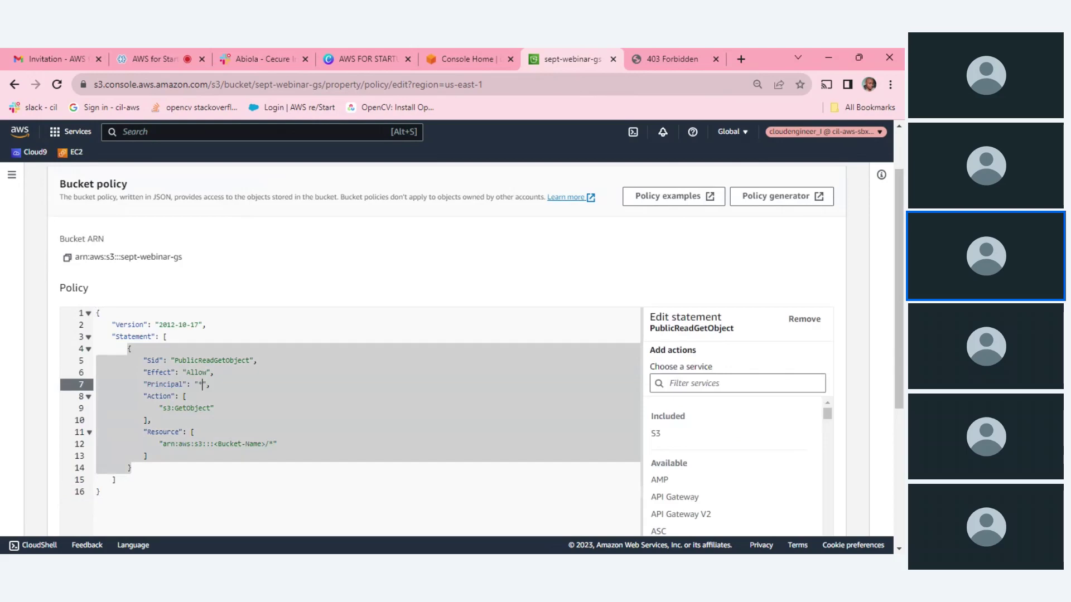
pyautogui.click(265, 444)
pyautogui.moveTo(265, 444); pyautogui.dragTo(214, 444)
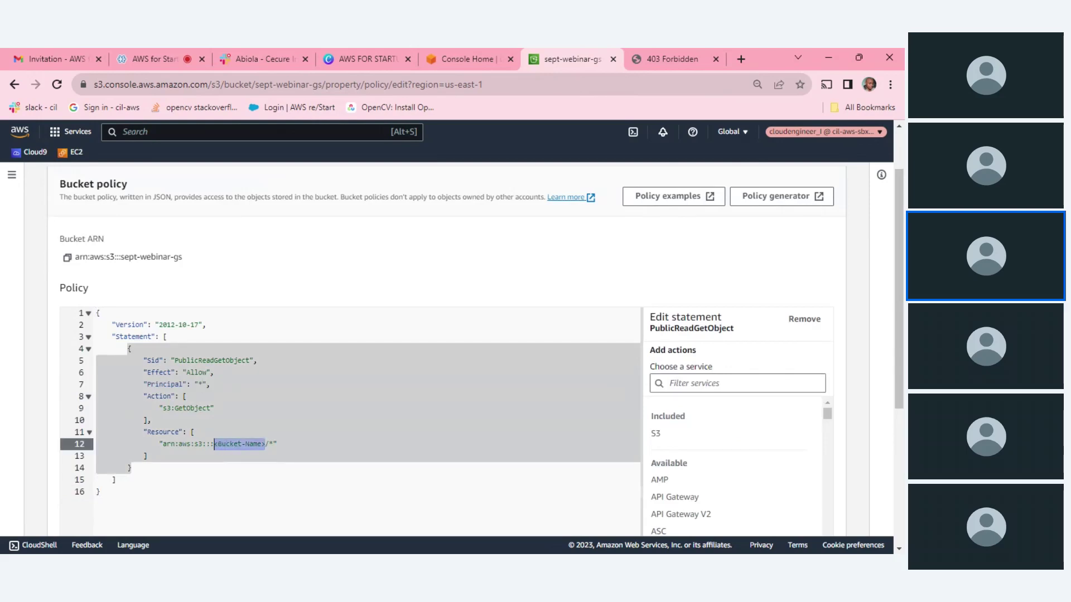
pyautogui.hotkey('ctrl', 'v')
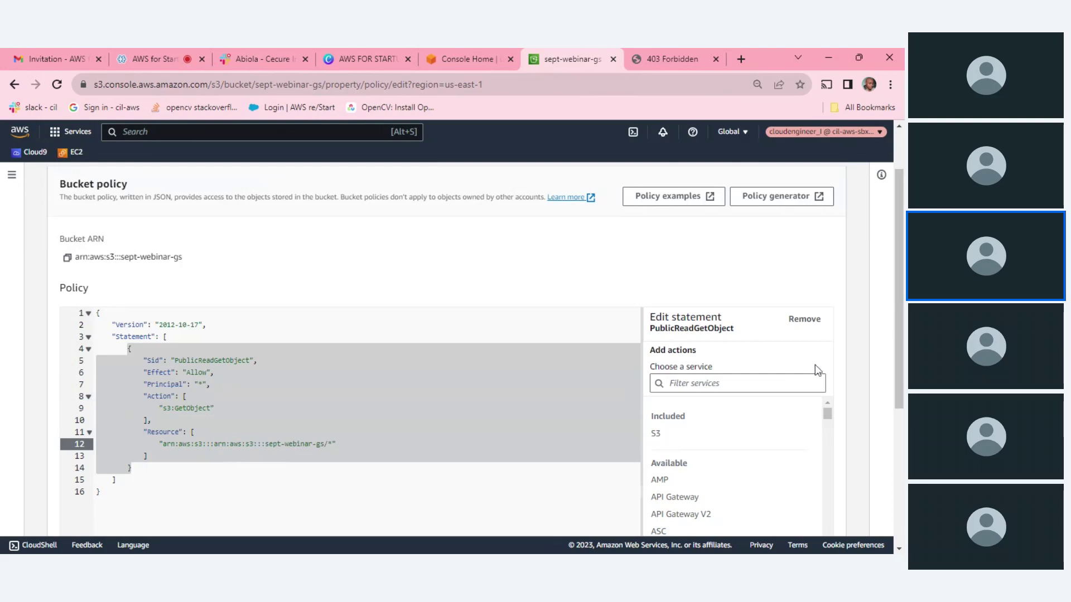
pyautogui.scroll(-3, 904, 406)
pyautogui.scroll(-3, 904, 406)
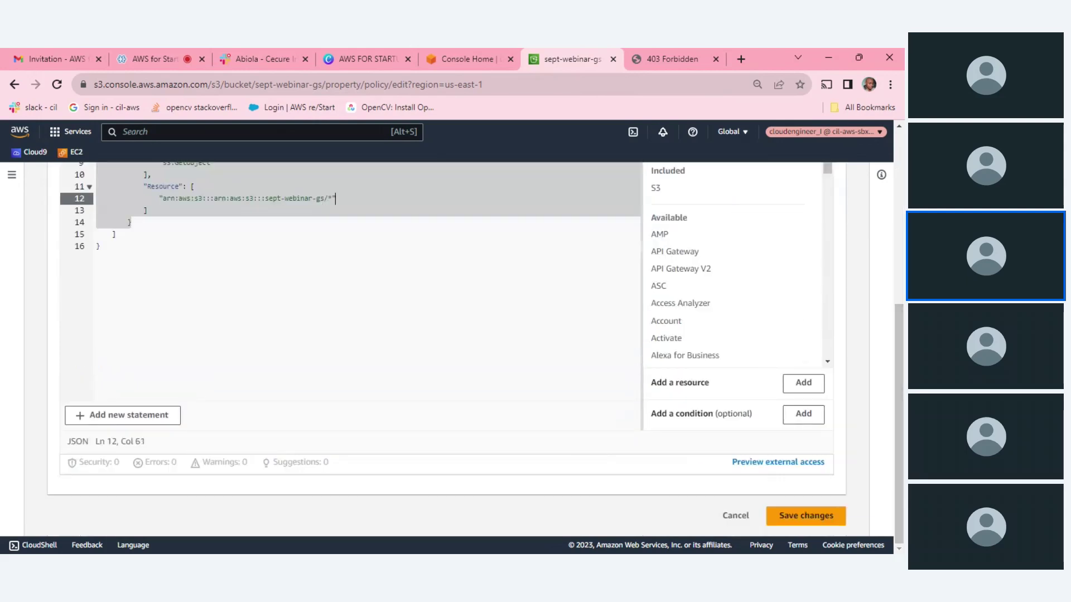
pyautogui.click(816, 514)
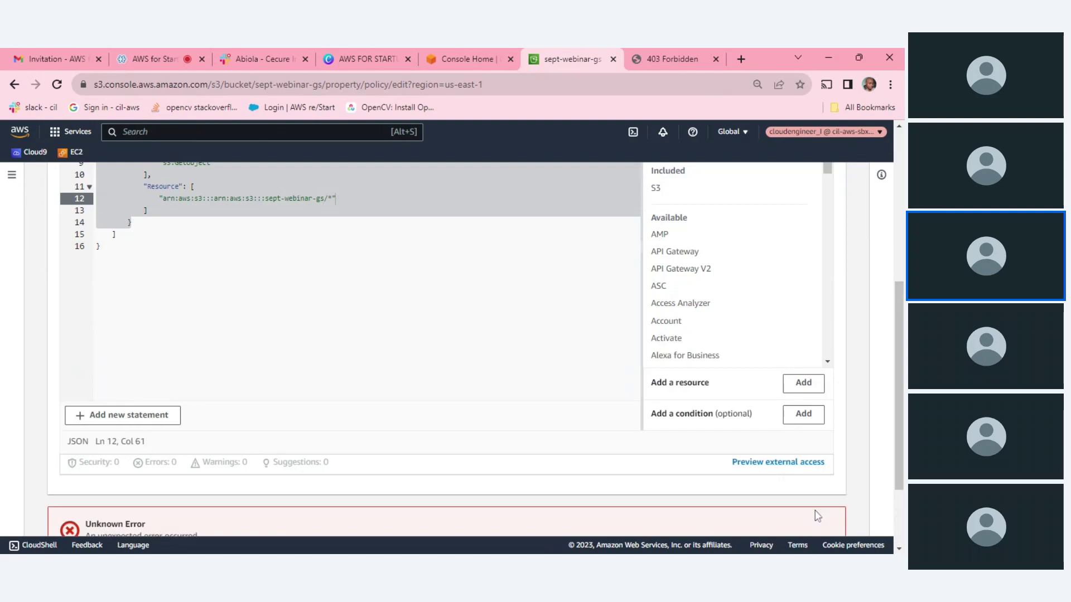
# Correct the policy's Resource to arn:aws:s3:::sept-webinar-gs/* and save the changes
pyautogui.moveTo(898, 385); pyautogui.dragTo(899, 387)
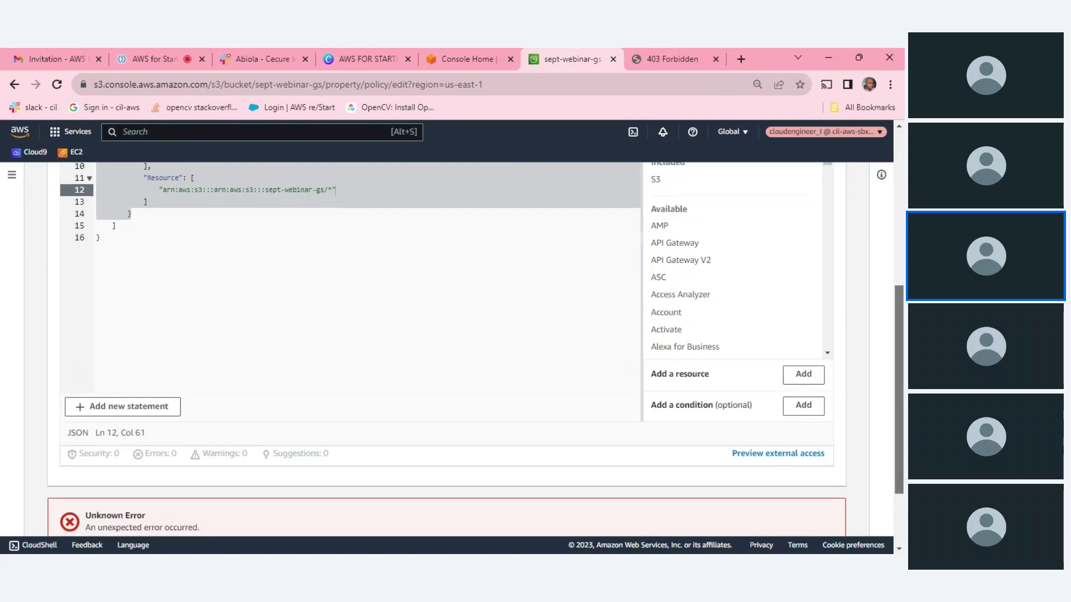
pyautogui.scroll(-2, 446, 335)
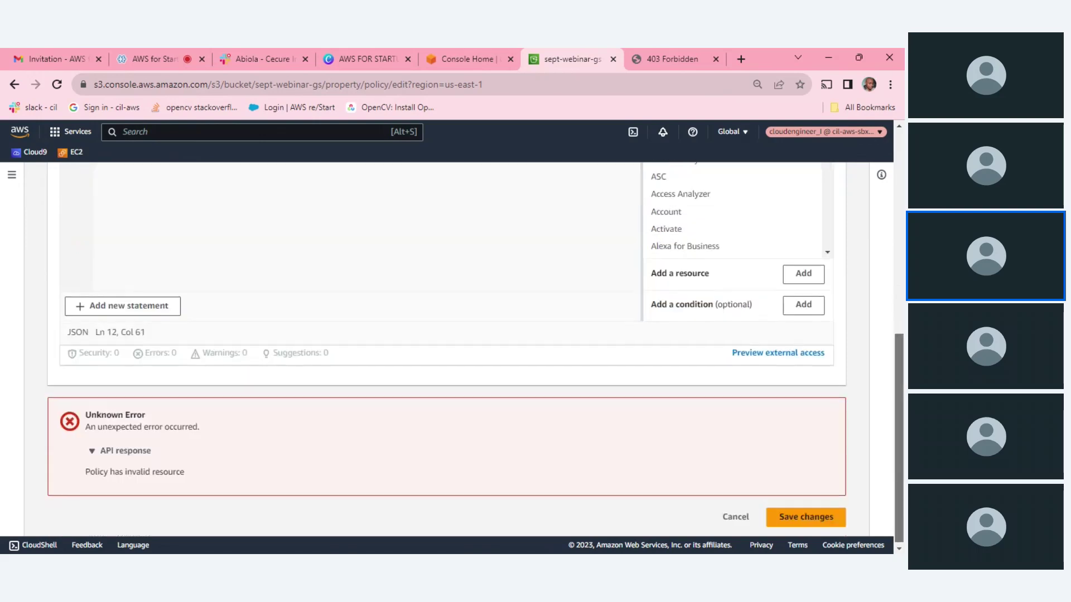
pyautogui.scroll(5, 447, 346)
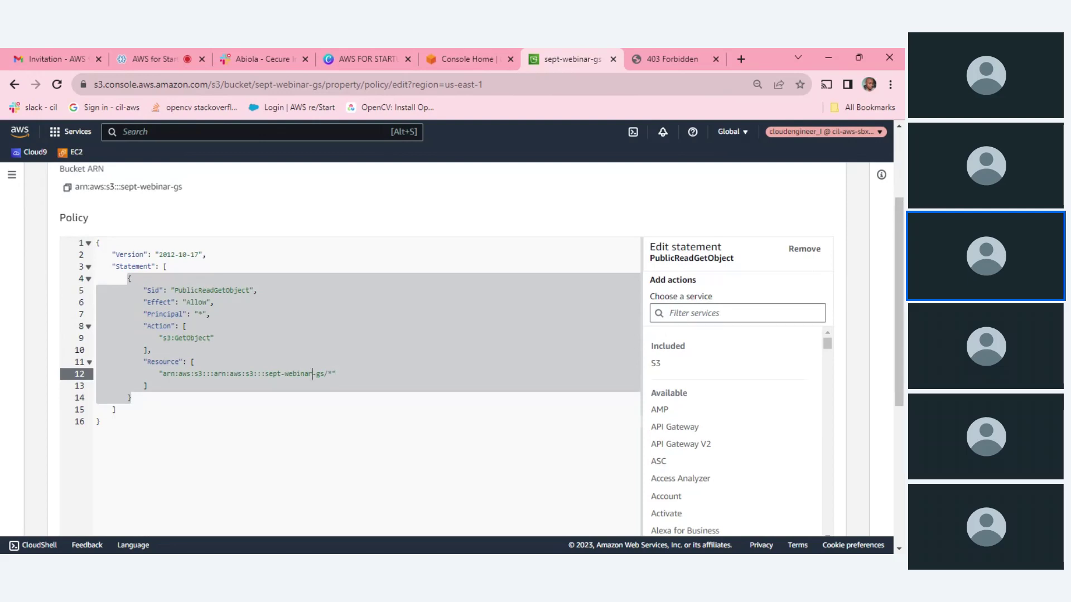
pyautogui.moveTo(333, 374); pyautogui.dragTo(163, 374)
pyautogui.hotkey('ctrl', 'v')
pyautogui.write('*')
pyautogui.moveTo(896, 302); pyautogui.dragTo(893, 467)
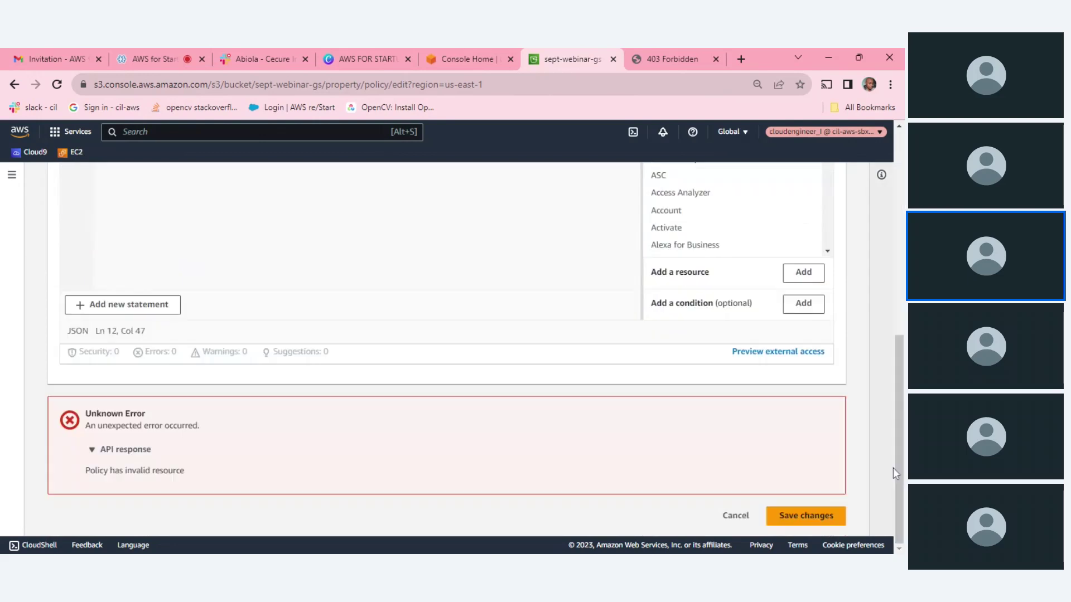
pyautogui.click(799, 524)
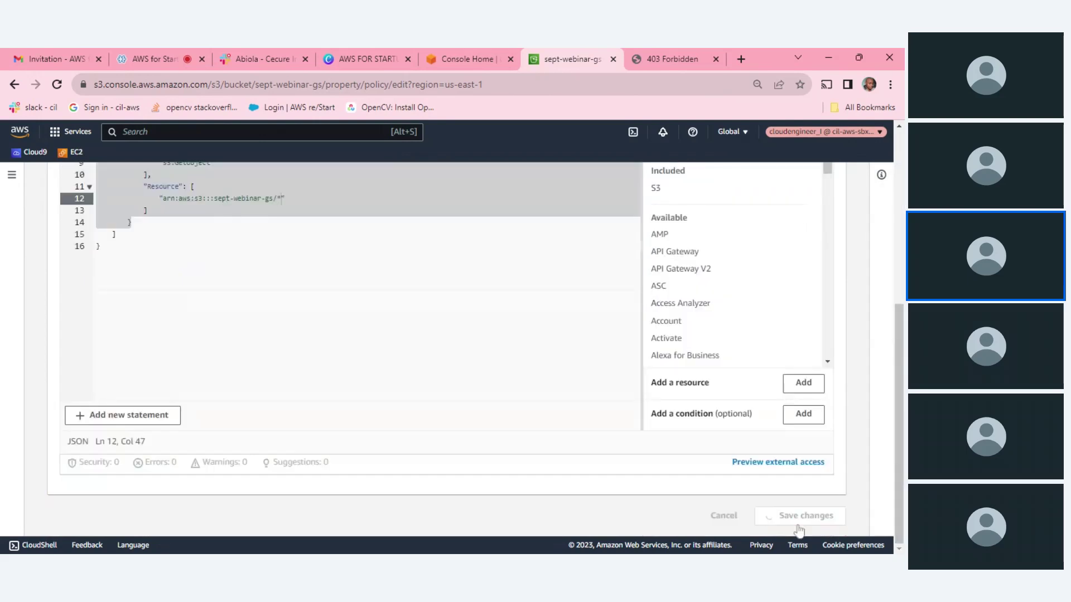
# Reload the website endpoint page to check the hosted site, and return to the AWS for Startups webinar page
pyautogui.click(681, 52)
pyautogui.click(58, 85)
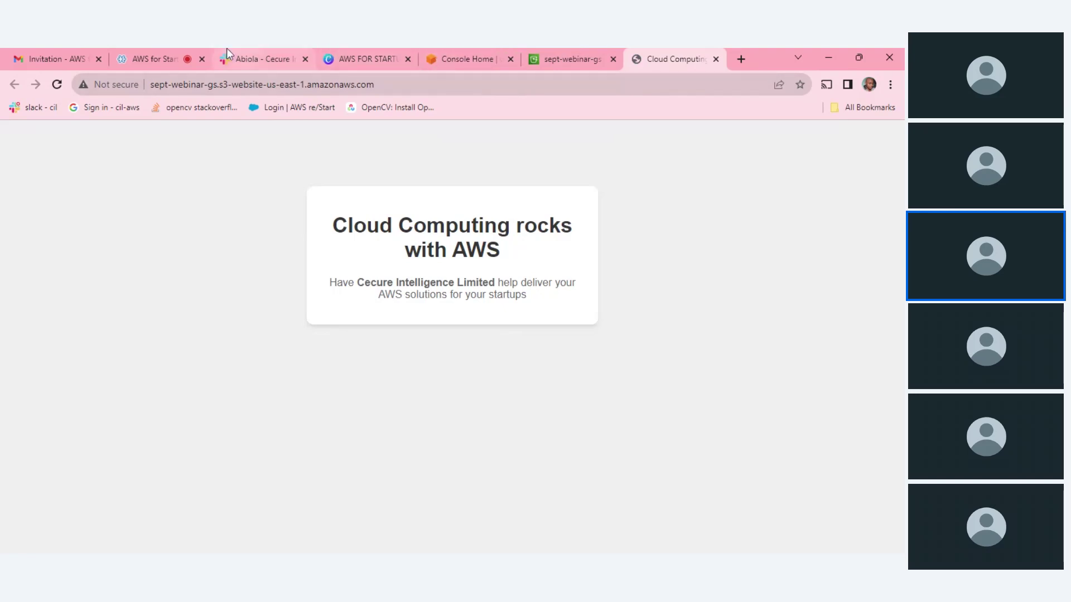
pyautogui.click(146, 56)
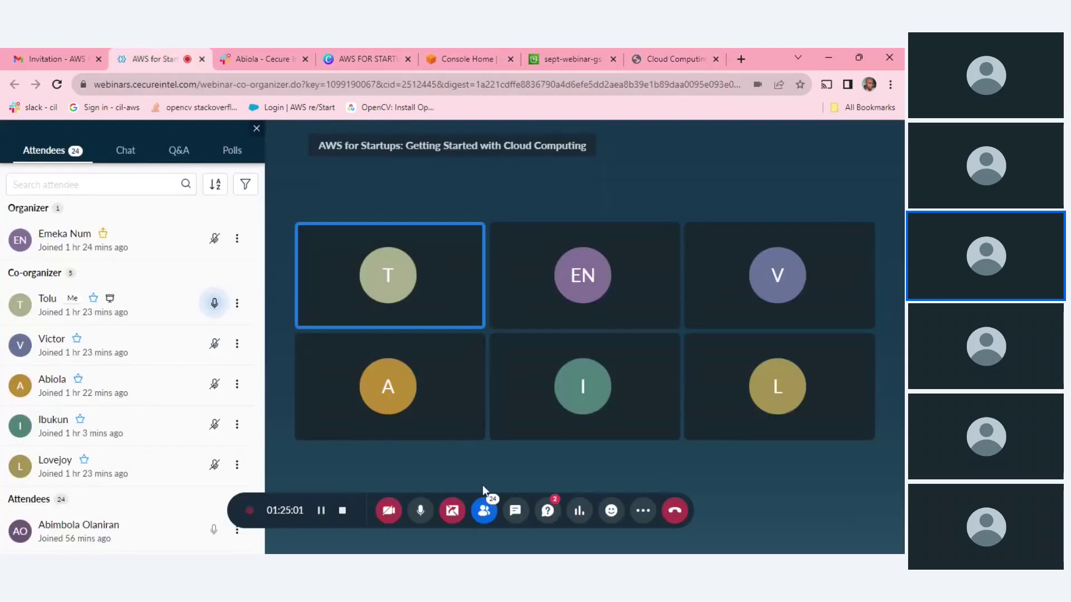